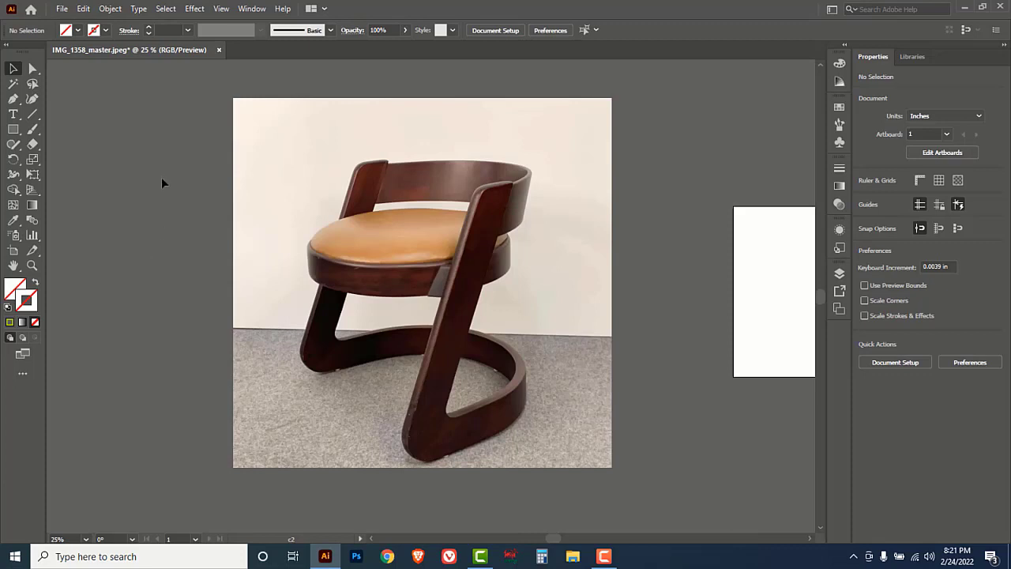
Check the traced chair paths in Outline mode and return to Preview mode.
{"action": "left_click_drag", "start_coordinate": [13, 99], "coordinate": [85, 101]}
{"action": "key", "text": "ctrl+y"}
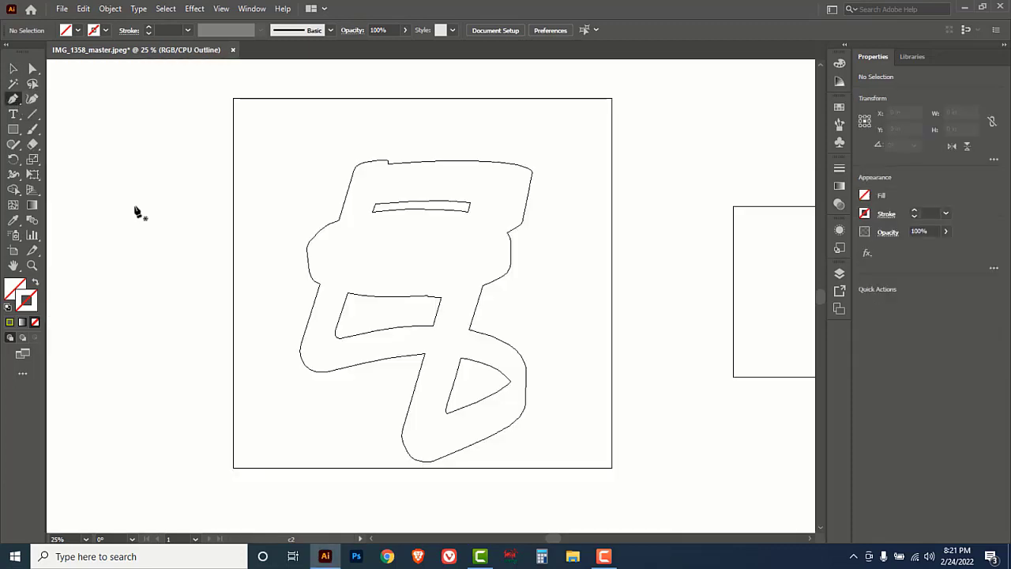
{"action": "key", "text": "ctrl+y"}
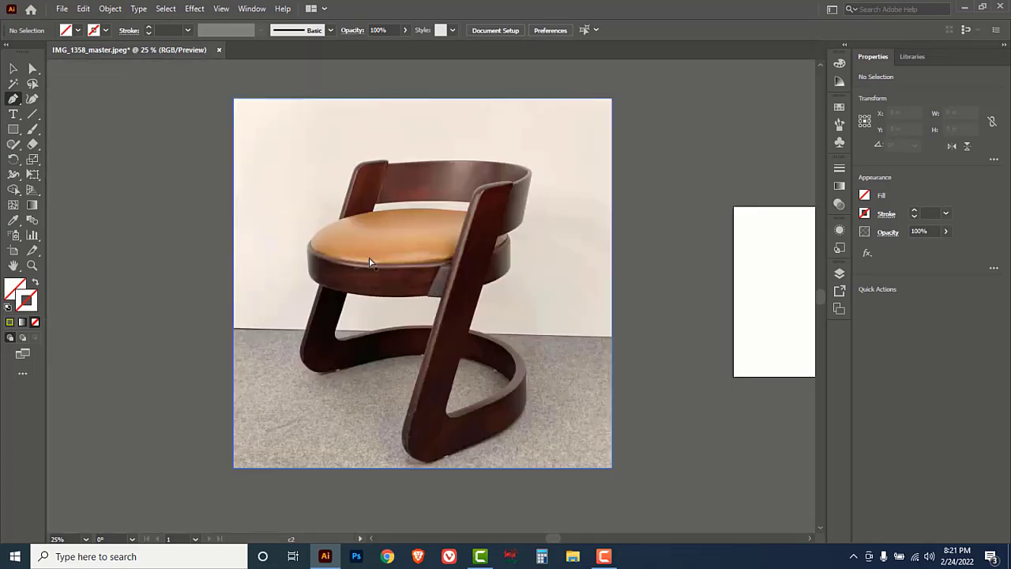
Try to make a clipping mask from the photo together with all the separate chair paths.
{"action": "left_click", "coordinate": [15, 70]}
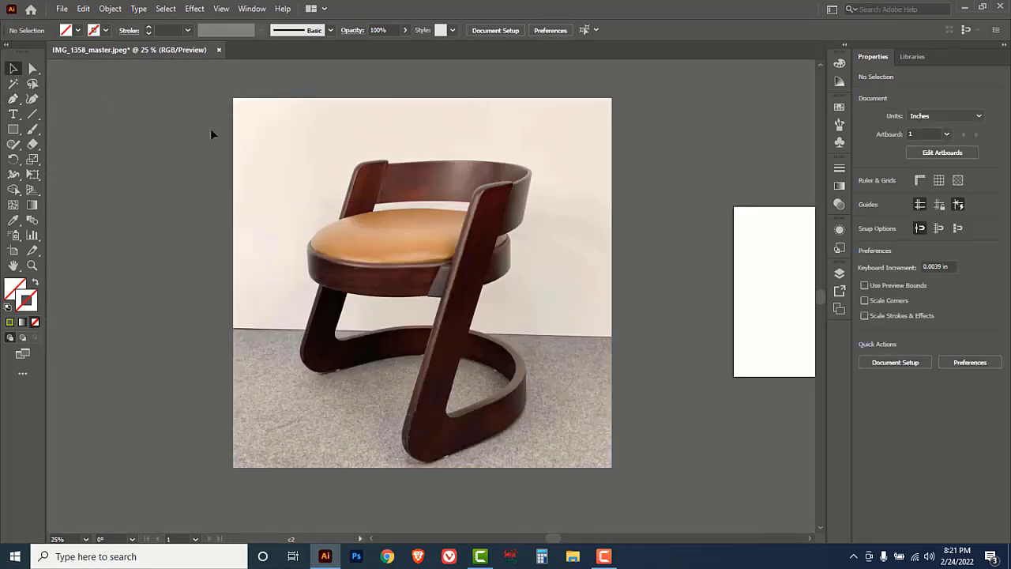
{"action": "mouse_move", "coordinate": [211, 134]}
{"action": "left_mouse_down"}
{"action": "mouse_move", "coordinate": [608, 421]}
{"action": "mouse_move", "coordinate": [662, 477]}
{"action": "left_mouse_up"}
{"action": "right_click", "coordinate": [379, 228]}
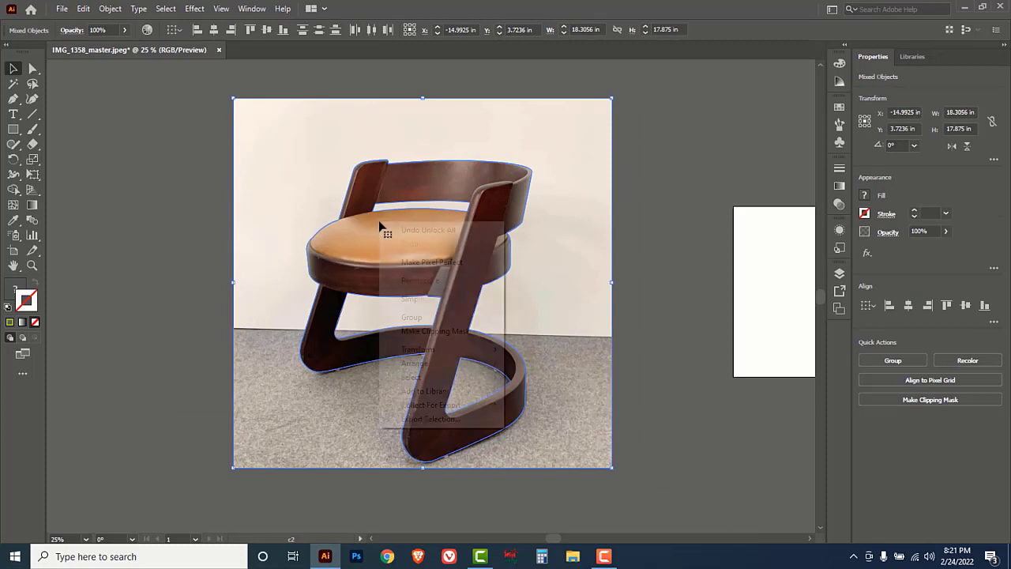
{"action": "left_click", "coordinate": [465, 333]}
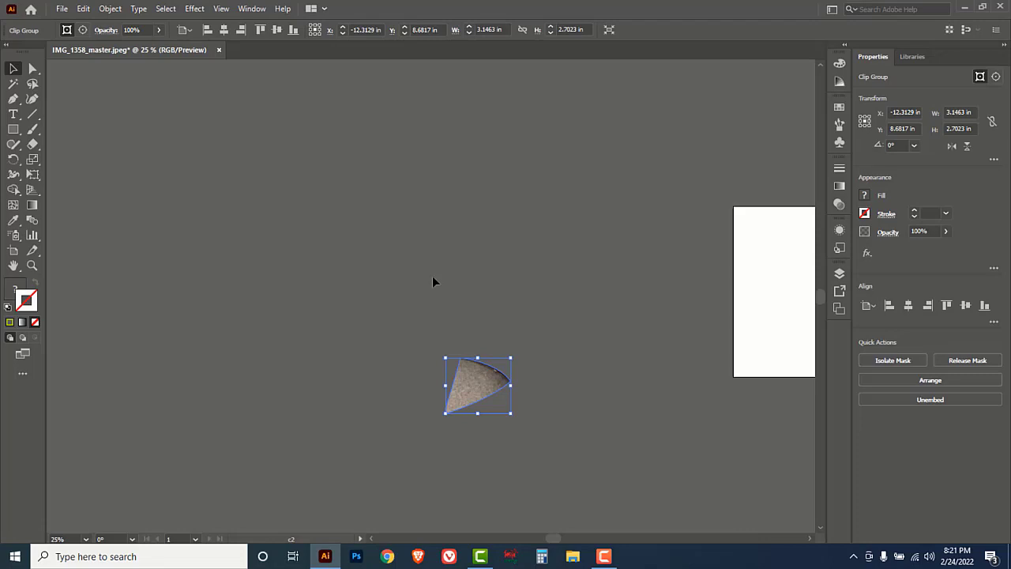
{"action": "key", "text": "ctrl+z"}
{"action": "key", "text": "ctrl+z"}
{"action": "key", "text": "ctrl+z"}
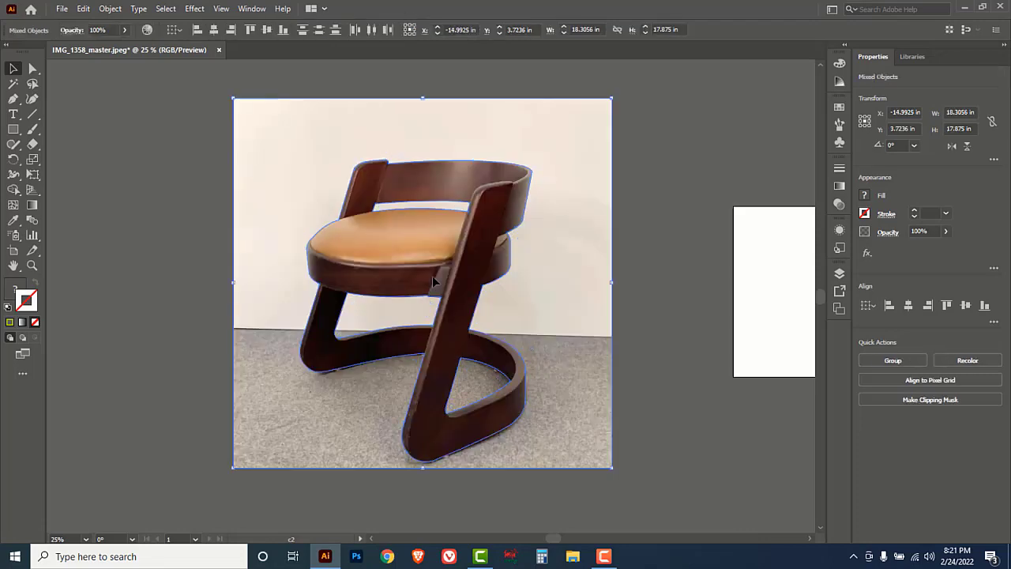
Make a clipping mask from the chair's compound path and the photo.
{"action": "left_click", "coordinate": [637, 353]}
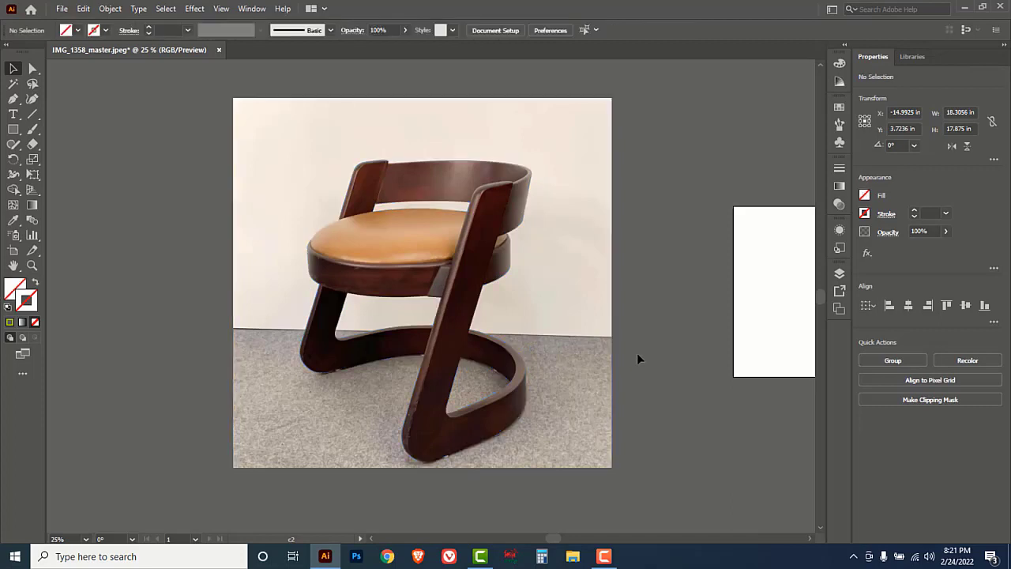
{"action": "key", "text": "ctrl+z"}
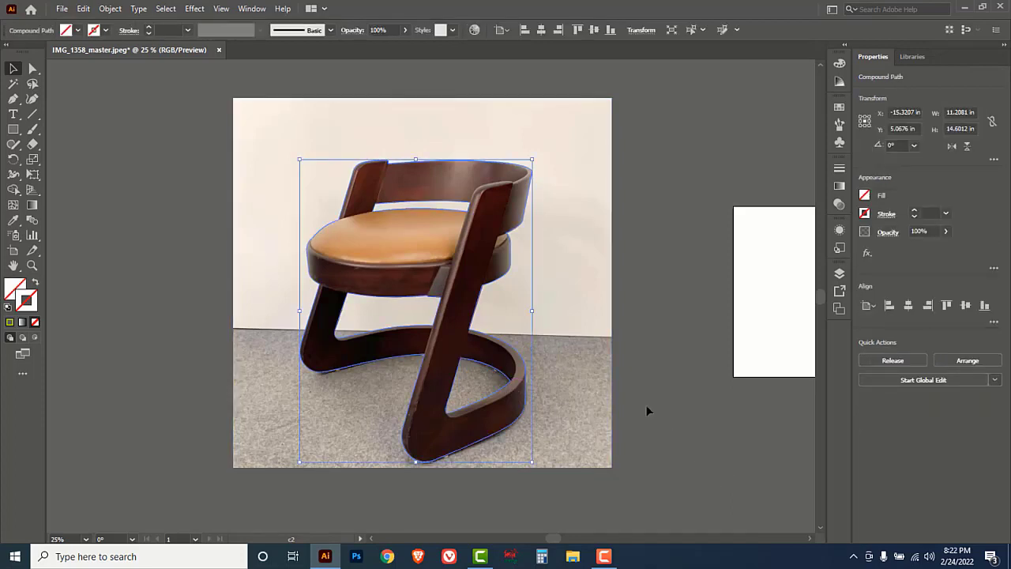
{"action": "left_click", "coordinate": [598, 364], "text": "shift"}
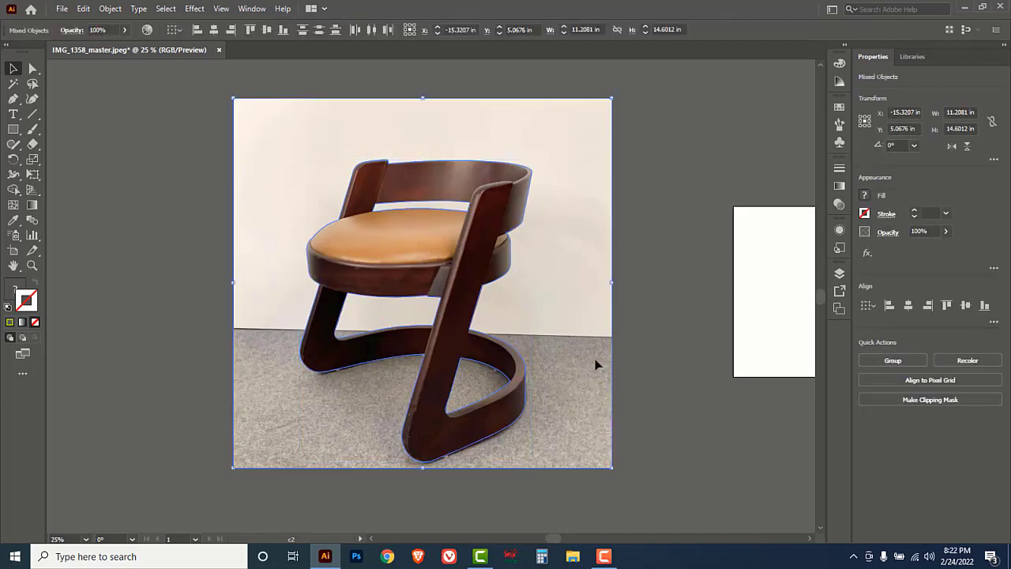
{"action": "right_click", "coordinate": [378, 231]}
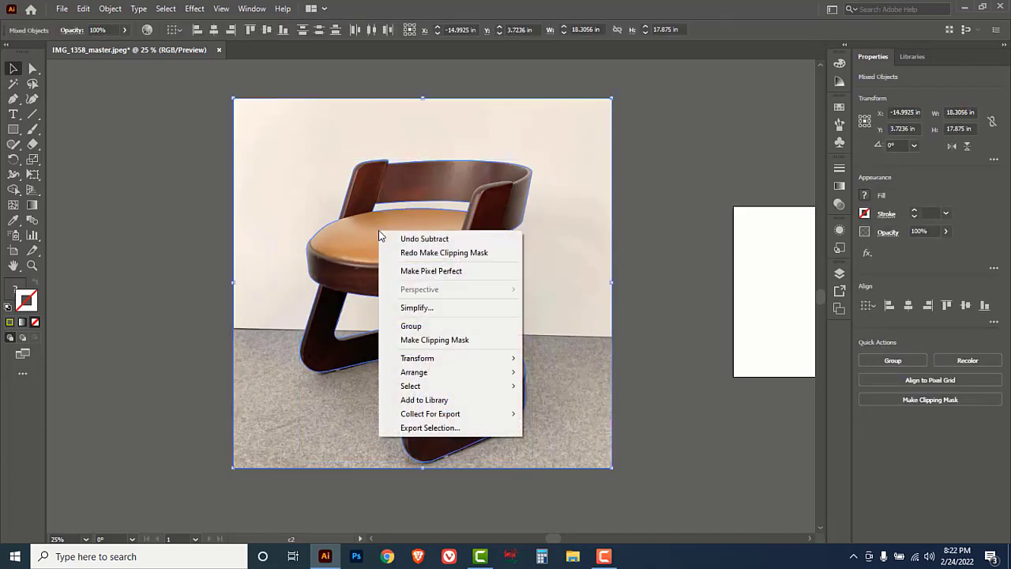
{"action": "left_click", "coordinate": [431, 340]}
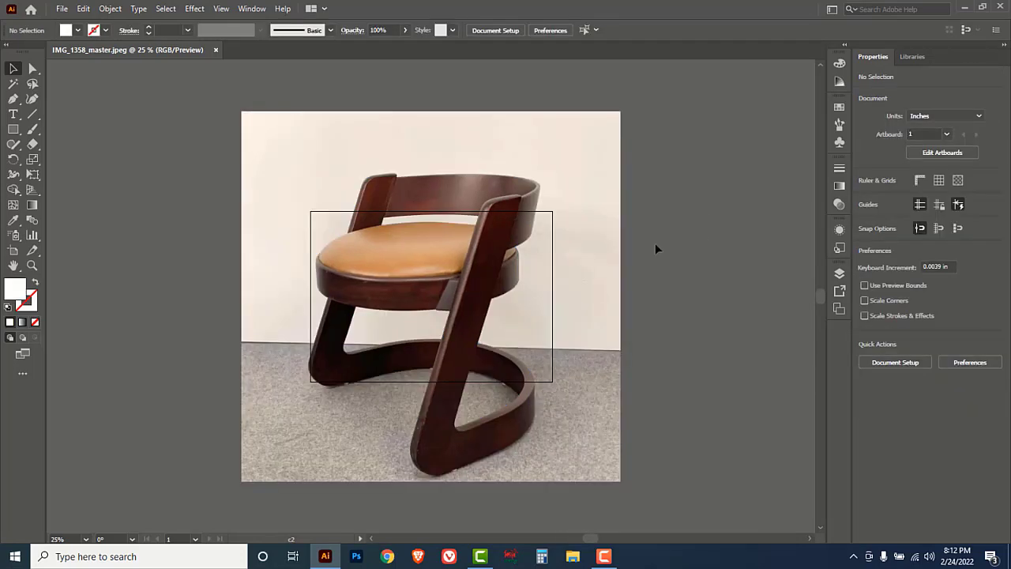
Move the chair photo off the artboard, into the empty canvas to the left of it.
{"action": "left_click", "coordinate": [602, 327]}
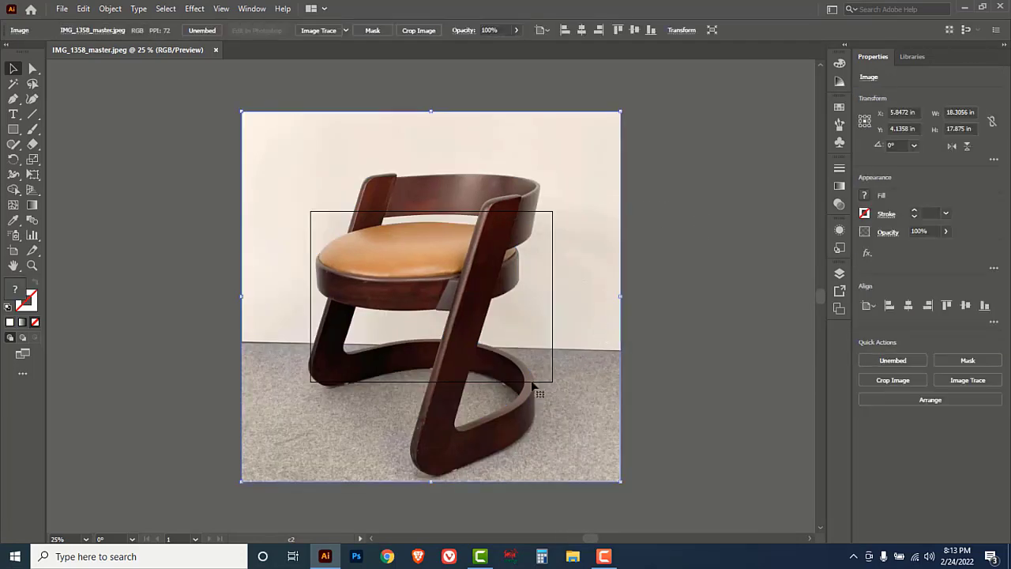
{"action": "left_click", "coordinate": [521, 312], "text": "ctrl+alt"}
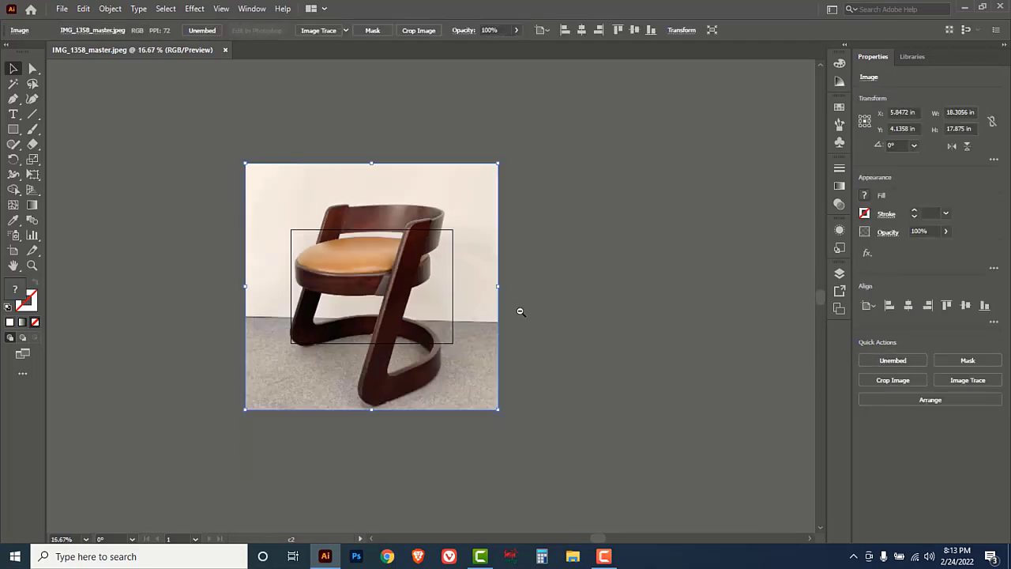
{"action": "left_click_drag", "start_coordinate": [377, 323], "coordinate": [565, 342]}
{"action": "left_click_drag", "start_coordinate": [563, 303], "coordinate": [276, 297]}
{"action": "left_click", "coordinate": [262, 296], "text": "ctrl"}
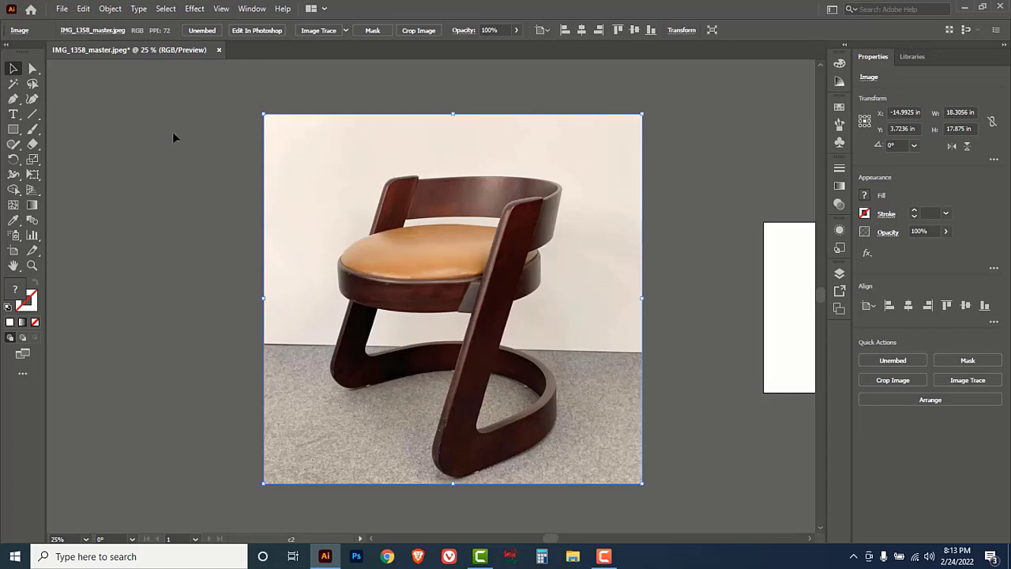
Lock the selected chair photo.
{"action": "left_click", "coordinate": [110, 9]}
{"action": "mouse_move", "coordinate": [130, 97]}
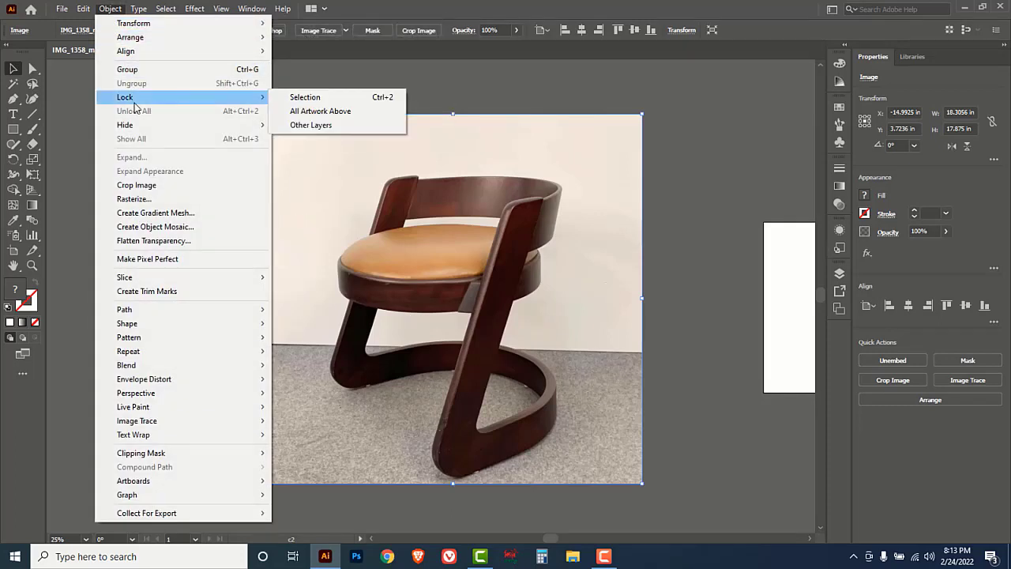
{"action": "left_click", "coordinate": [383, 98]}
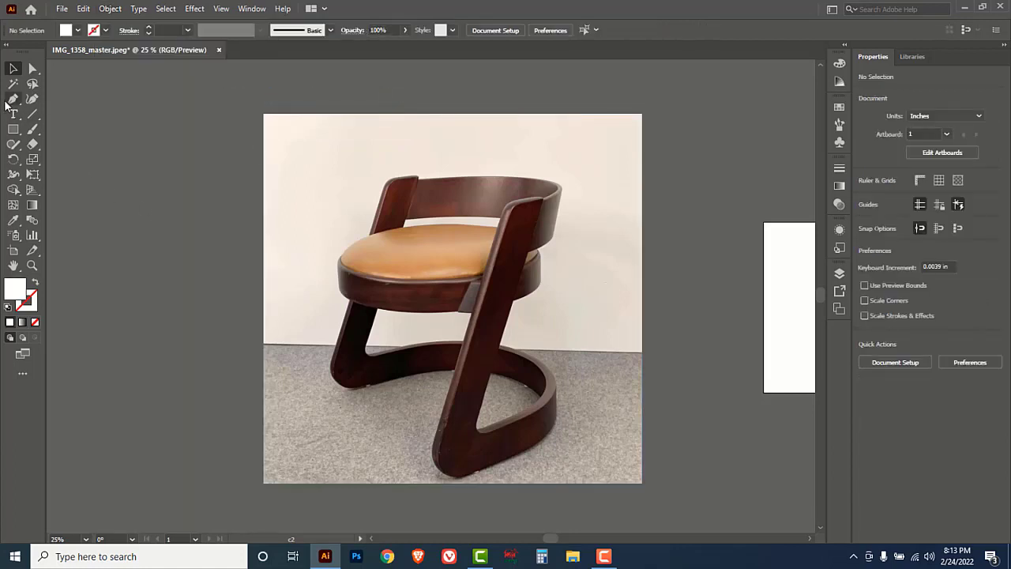
Start a Pen tool path on the outer edge of the chair's left leg, with a straight segment up to the seat's underside.
{"action": "left_click_drag", "start_coordinate": [11, 100], "coordinate": [13, 100]}
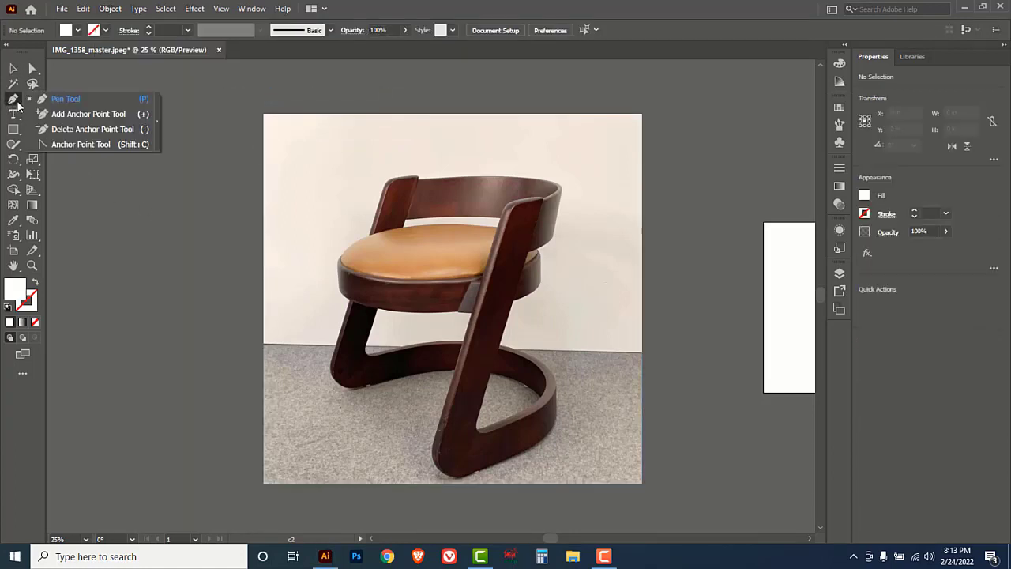
{"action": "left_click", "coordinate": [65, 101]}
{"action": "left_click", "coordinate": [371, 344], "text": "ctrl"}
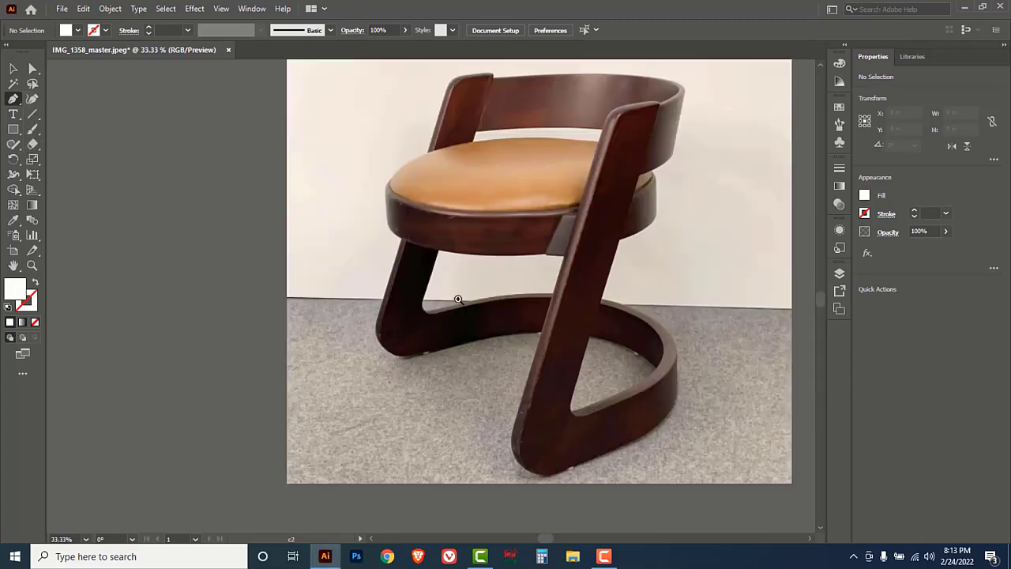
{"action": "left_click", "coordinate": [438, 274], "text": "ctrl"}
{"action": "left_click", "coordinate": [391, 320], "text": "ctrl"}
{"action": "left_click", "coordinate": [438, 311], "text": "ctrl"}
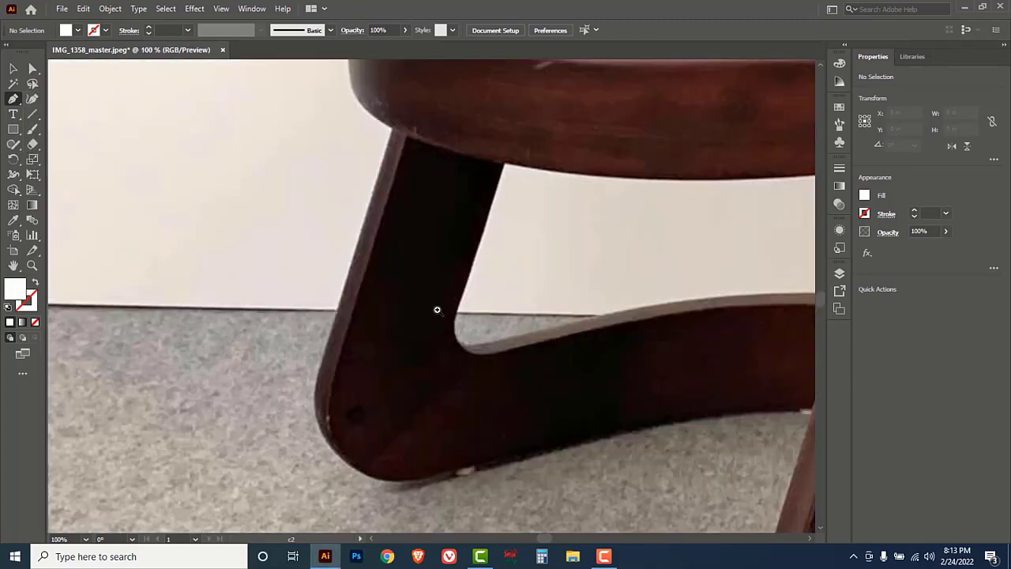
{"action": "left_click_drag", "start_coordinate": [416, 282], "coordinate": [370, 357]}
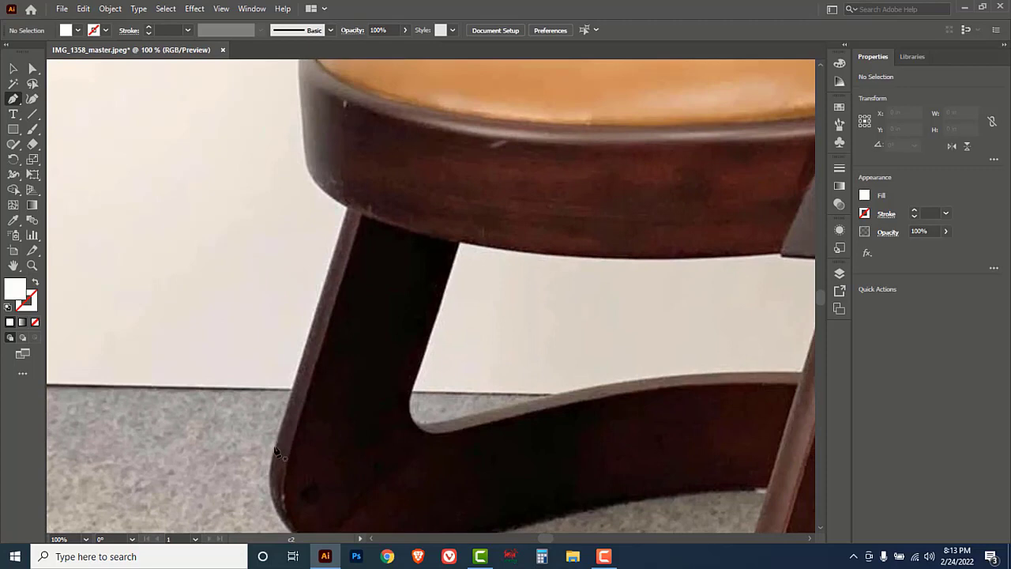
{"action": "left_click", "coordinate": [275, 450]}
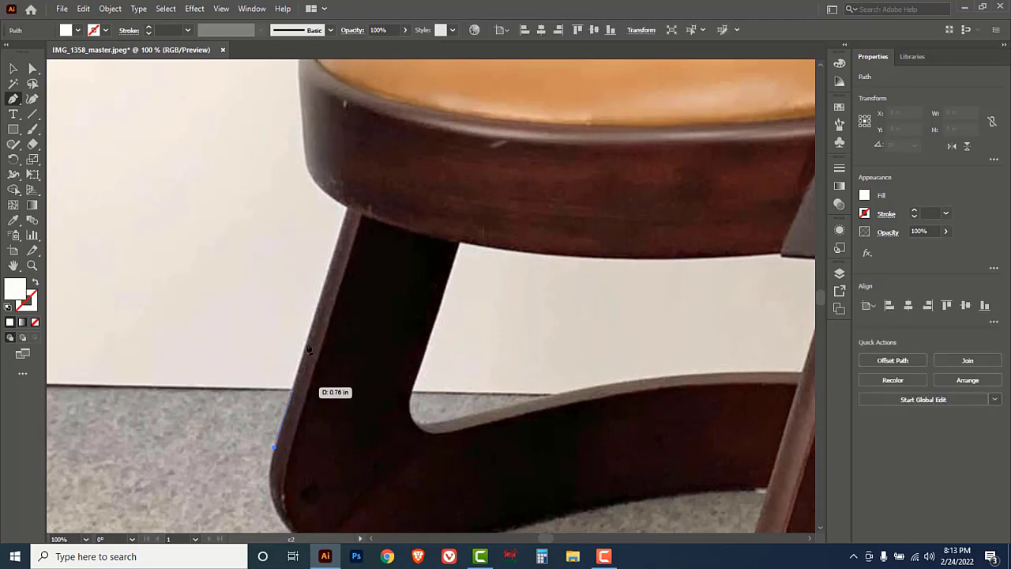
{"action": "left_click", "coordinate": [350, 212]}
Continue the path around the left end of the seat and along the cushion edge, and set its fill to none.
{"action": "left_click_drag", "start_coordinate": [330, 131], "coordinate": [236, 232]}
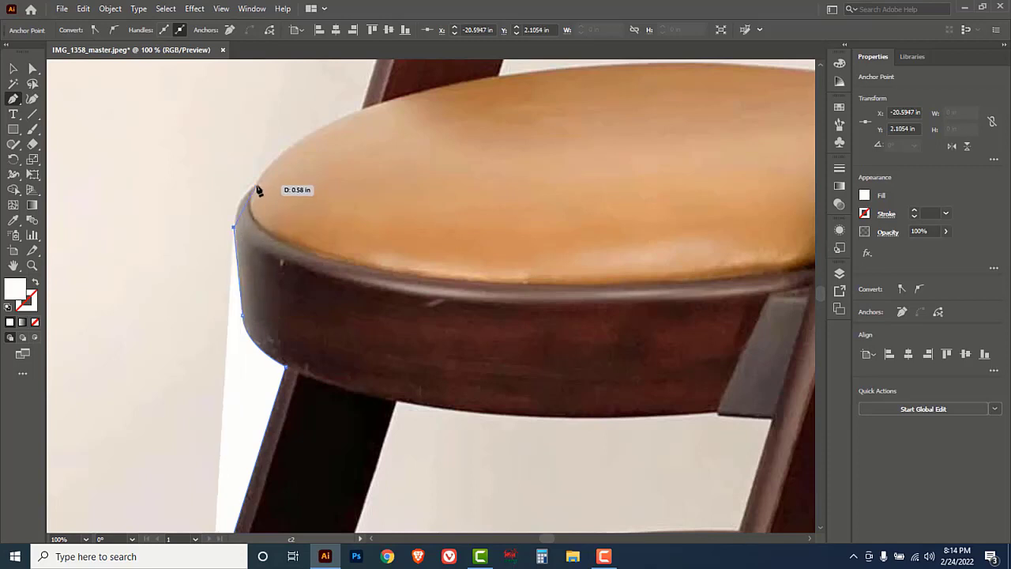
{"action": "left_click_drag", "start_coordinate": [245, 187], "coordinate": [281, 171]}
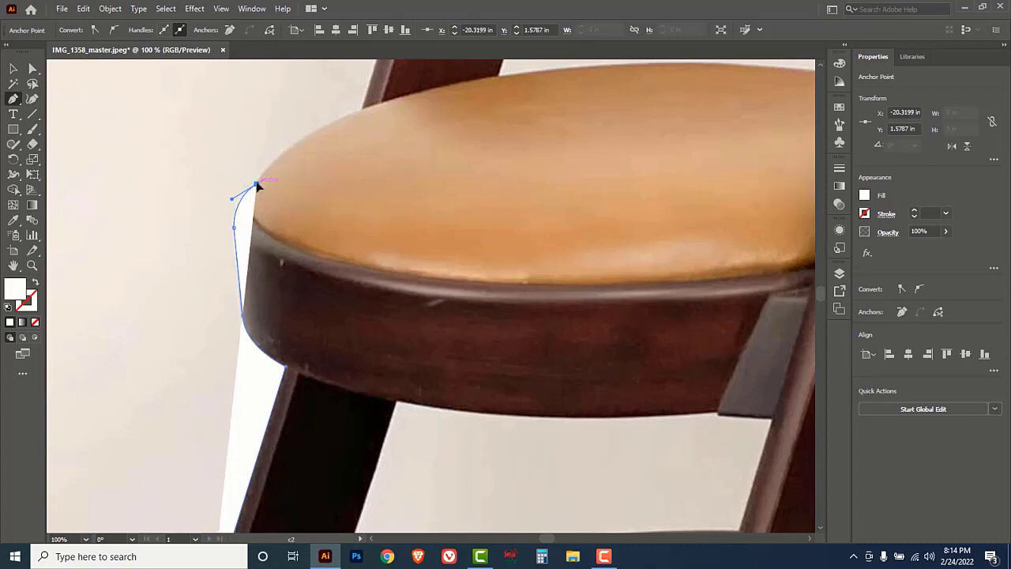
{"action": "left_click", "coordinate": [257, 185]}
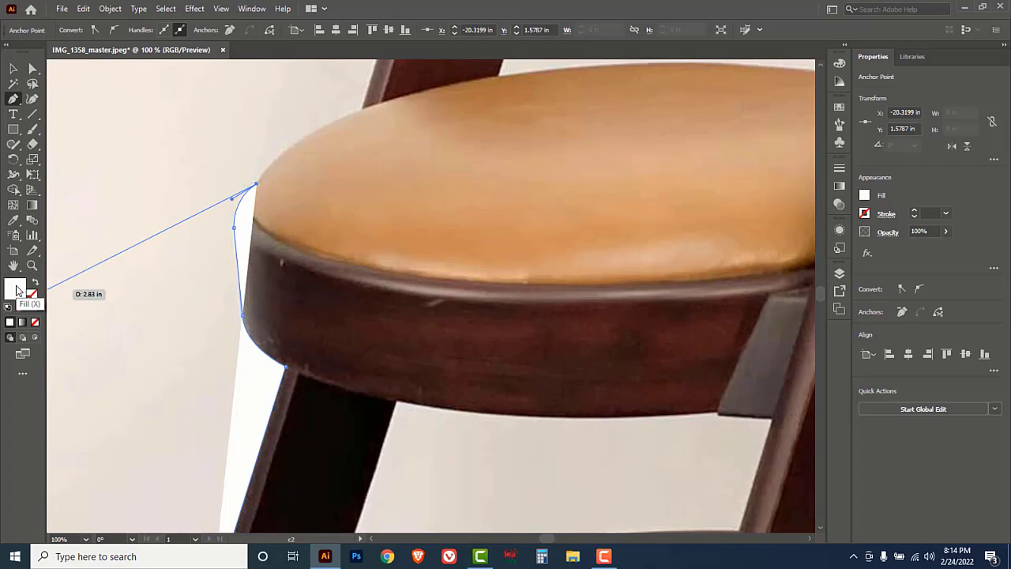
{"action": "left_click", "coordinate": [35, 323]}
{"action": "mouse_move", "coordinate": [338, 169]}
{"action": "left_mouse_down"}
{"action": "mouse_move", "coordinate": [297, 270]}
{"action": "mouse_move", "coordinate": [345, 232]}
{"action": "mouse_move", "coordinate": [379, 224]}
{"action": "left_mouse_up"}
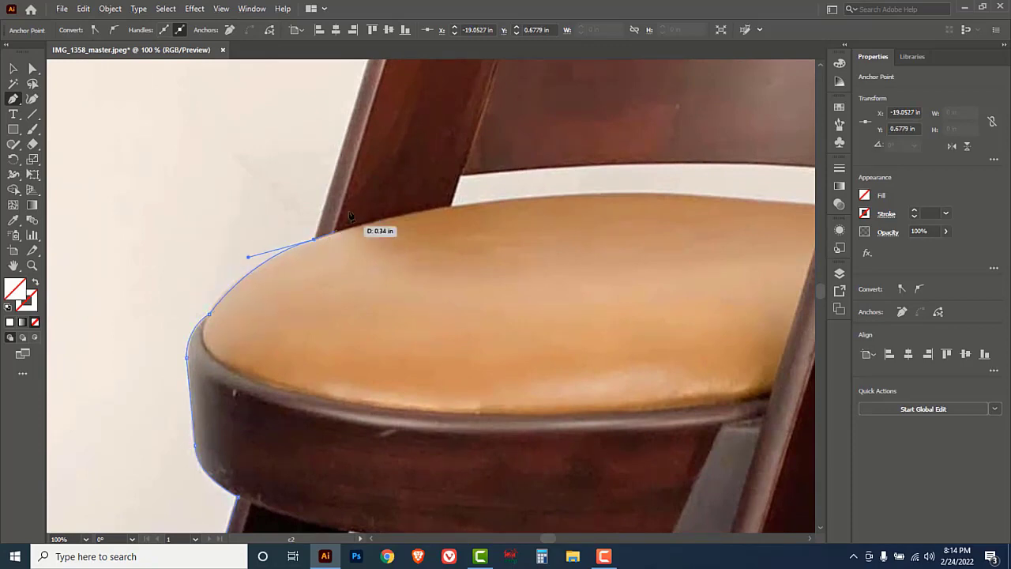
Continue the path up the left backrest post and around its rounded top to where it meets the backrest.
{"action": "scroll", "coordinate": [323, 400], "scroll_direction": "up", "scroll_amount": 5}
{"action": "left_click", "coordinate": [268, 362]}
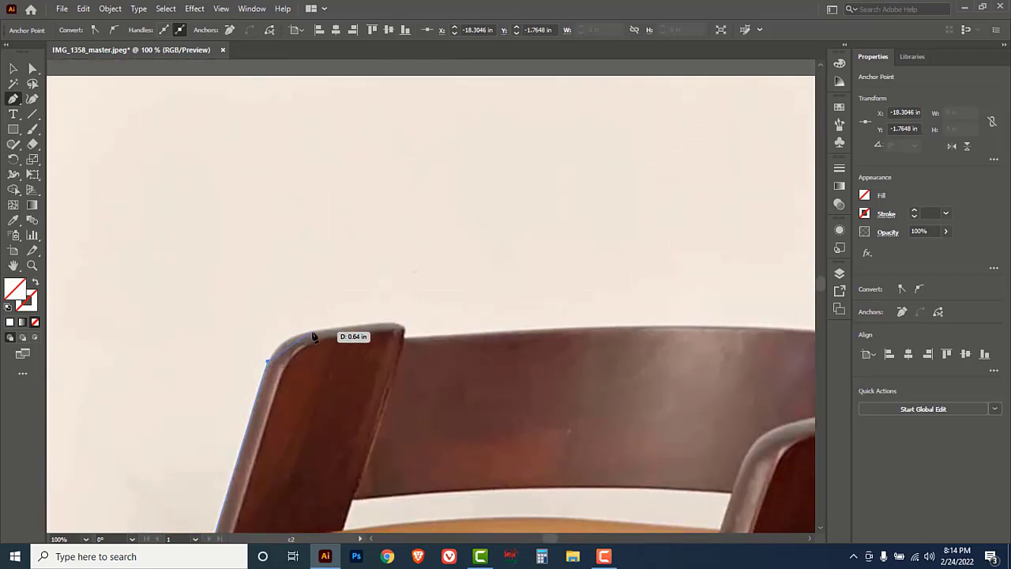
{"action": "left_click_drag", "start_coordinate": [313, 332], "coordinate": [352, 327]}
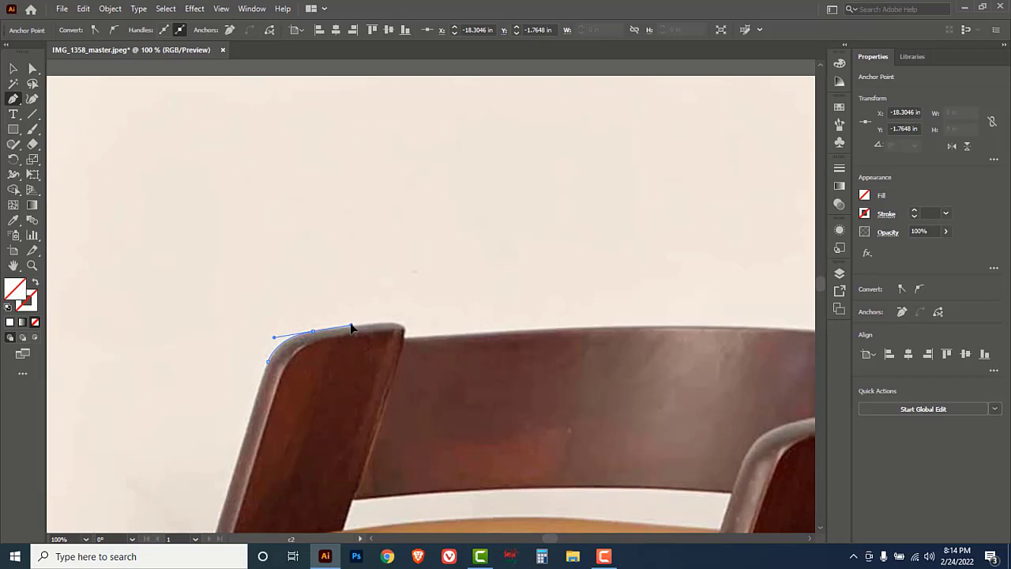
{"action": "left_click", "coordinate": [351, 325]}
{"action": "left_click", "coordinate": [387, 323]}
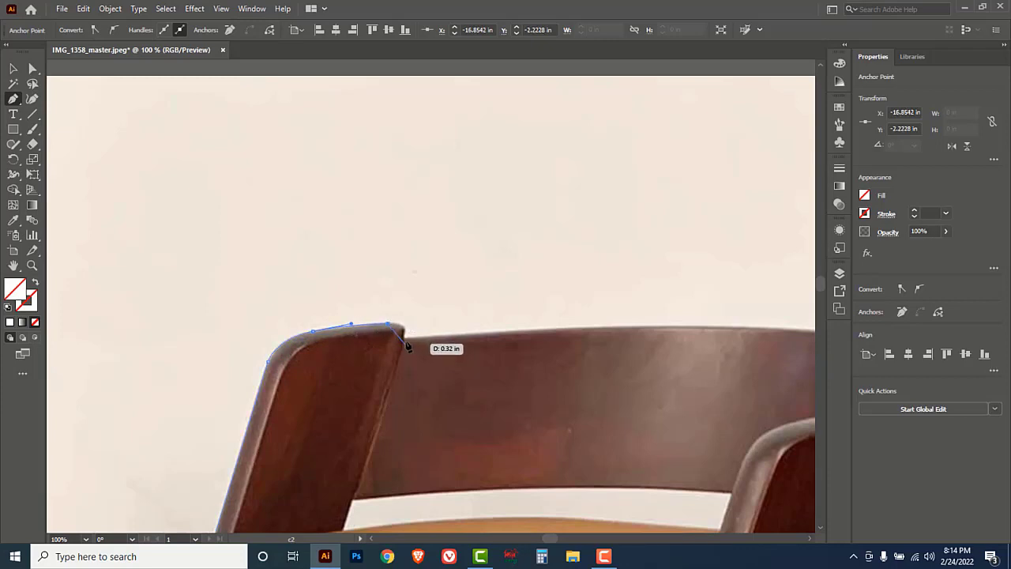
{"action": "left_click", "coordinate": [402, 339]}
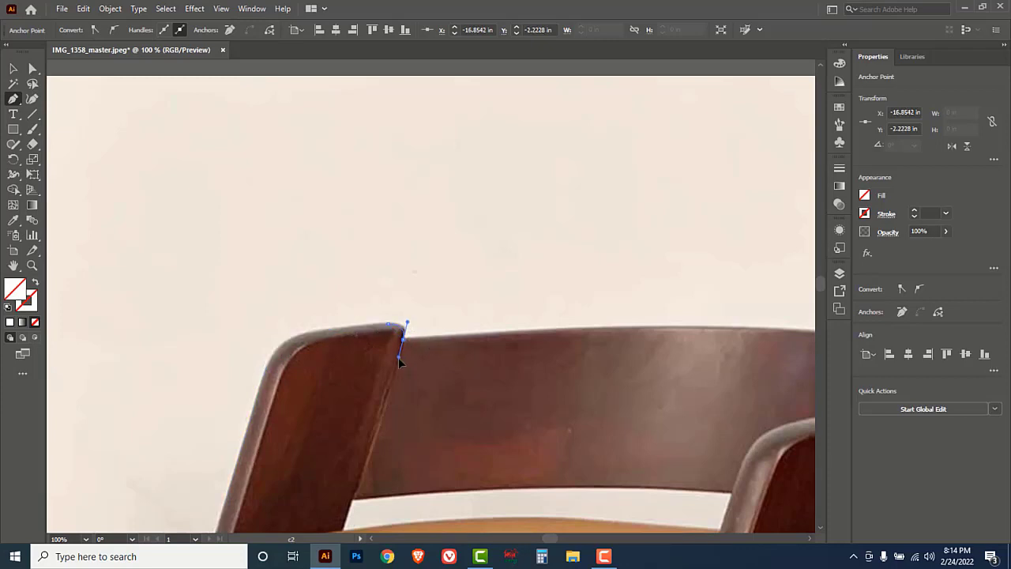
{"action": "left_click_drag", "start_coordinate": [398, 365], "coordinate": [398, 364]}
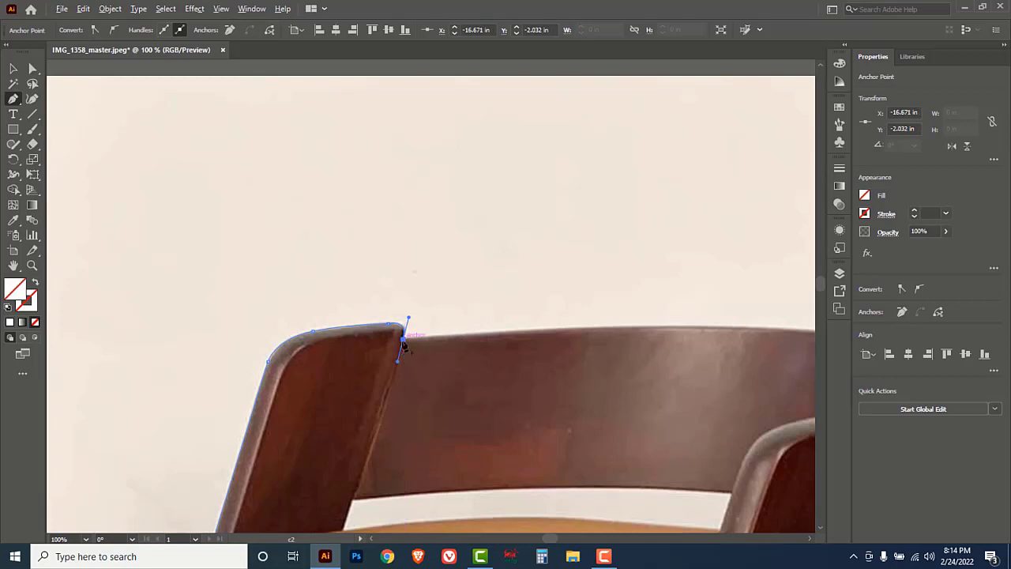
{"action": "left_click", "coordinate": [403, 339]}
Trace the upper rim of the backrest with curved segments, ending around its right corner.
{"action": "left_click_drag", "start_coordinate": [672, 368], "coordinate": [420, 355]}
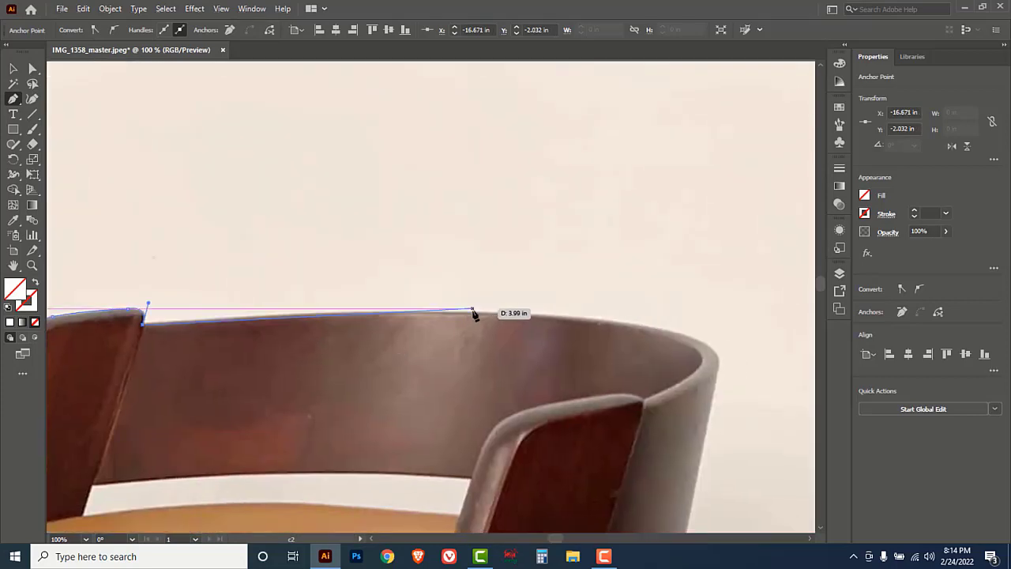
{"action": "left_click_drag", "start_coordinate": [478, 314], "coordinate": [639, 317]}
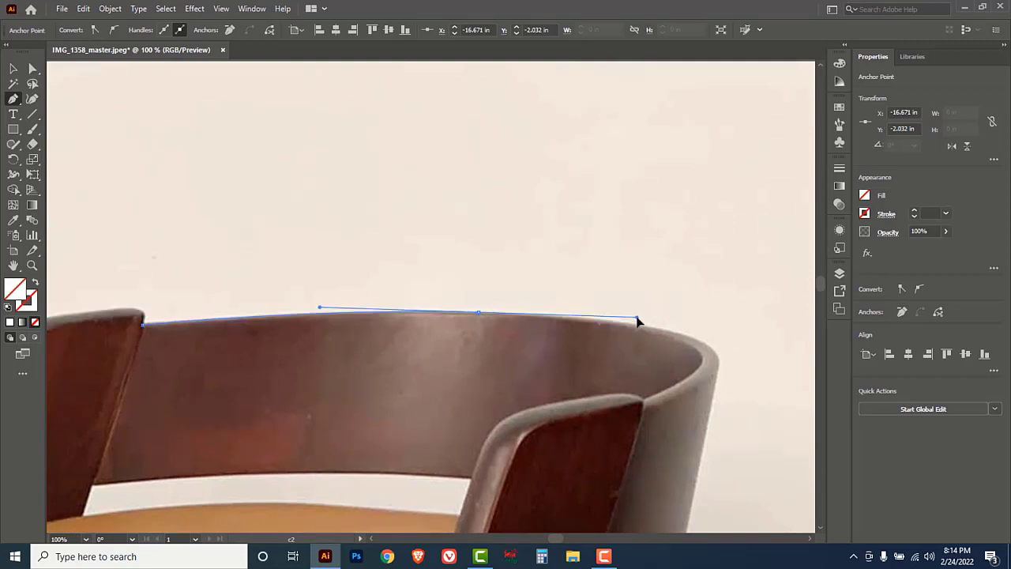
{"action": "left_click_drag", "start_coordinate": [716, 357], "coordinate": [720, 377]}
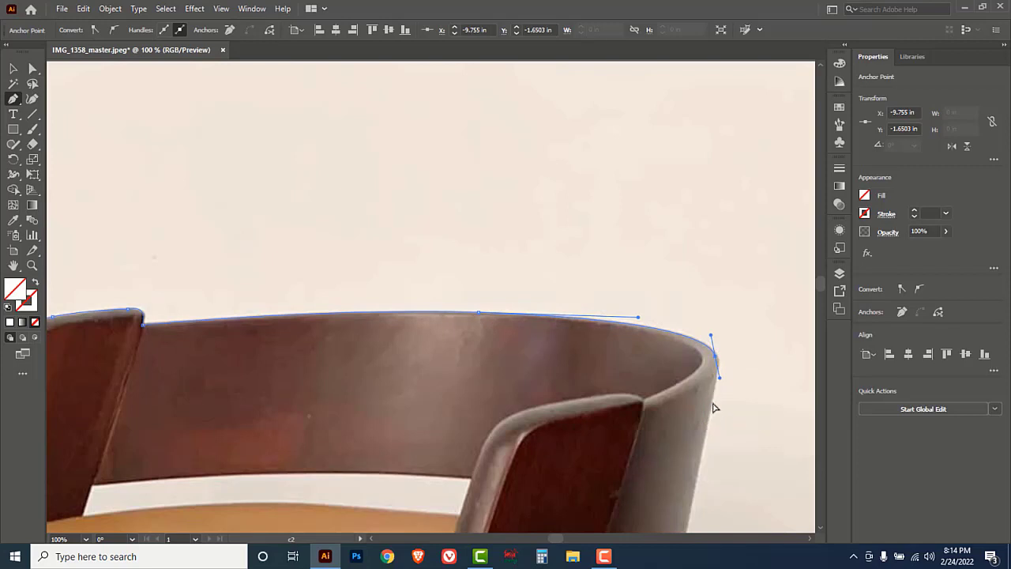
{"action": "left_click", "coordinate": [718, 359]}
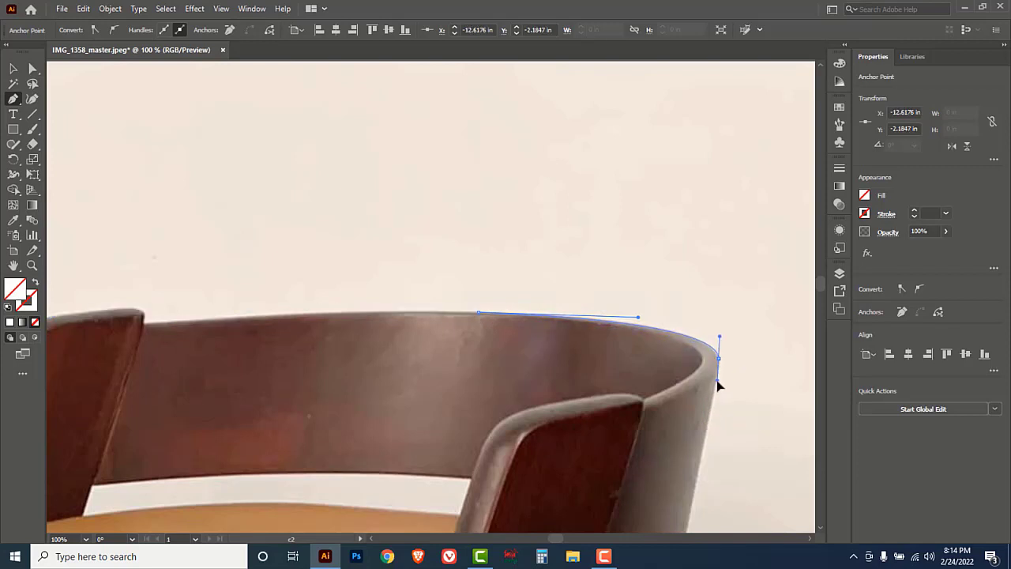
{"action": "scroll", "coordinate": [679, 279], "scroll_direction": "down", "scroll_amount": 5}
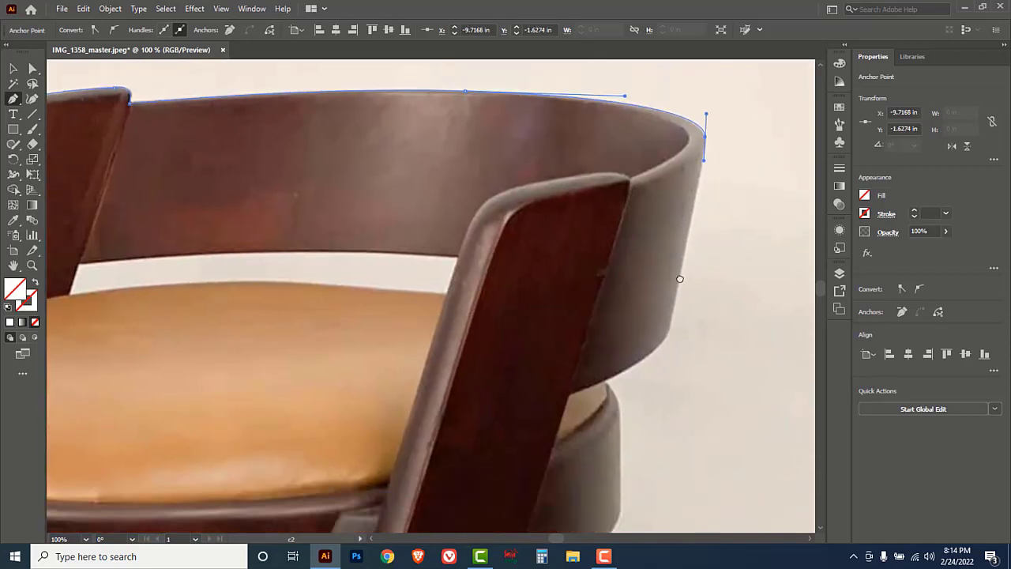
Continue the outline down the backrest's right end and around its lower corner to where it meets the seat.
{"action": "left_click", "coordinate": [670, 326]}
{"action": "left_click_drag", "start_coordinate": [646, 361], "coordinate": [616, 381]}
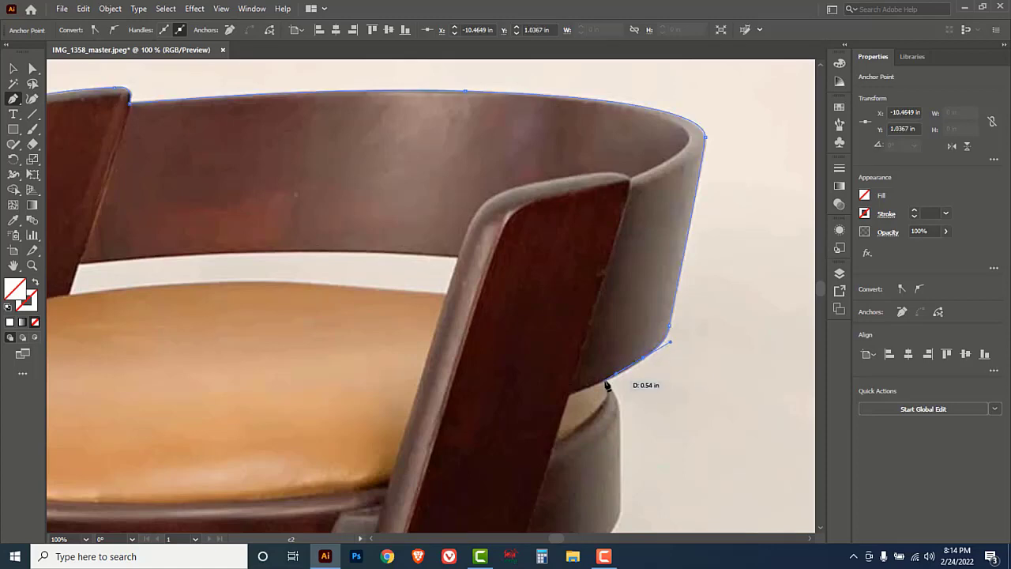
{"action": "scroll", "coordinate": [613, 348], "scroll_direction": "down", "scroll_amount": 1}
{"action": "scroll", "coordinate": [612, 346], "scroll_direction": "down", "scroll_amount": 3}
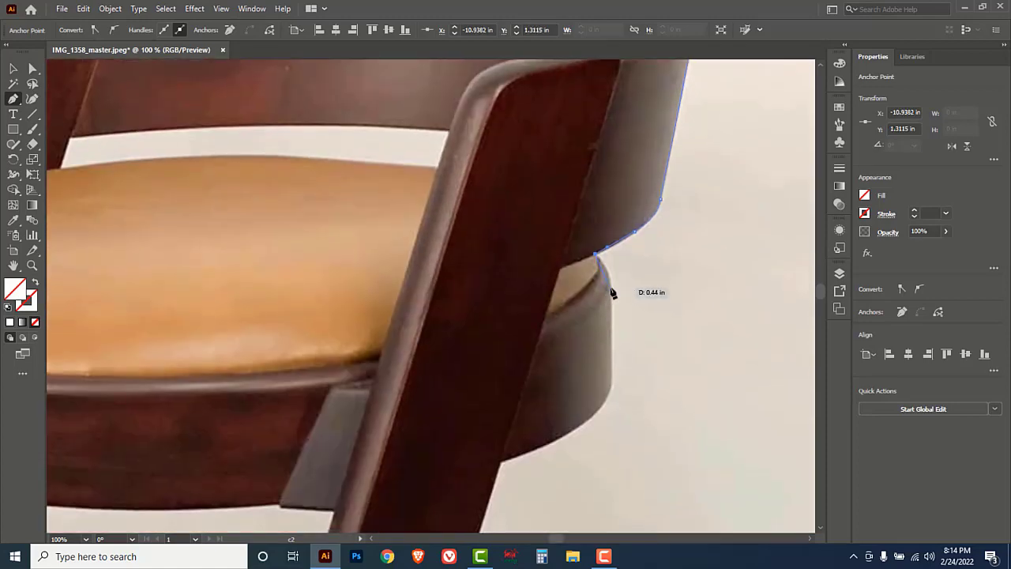
Trace around the seat's right end, and follow the right leg's rear edge down to the curved base.
{"action": "left_click_drag", "start_coordinate": [613, 293], "coordinate": [612, 307]}
{"action": "scroll", "coordinate": [612, 304], "scroll_direction": "down", "scroll_amount": 3}
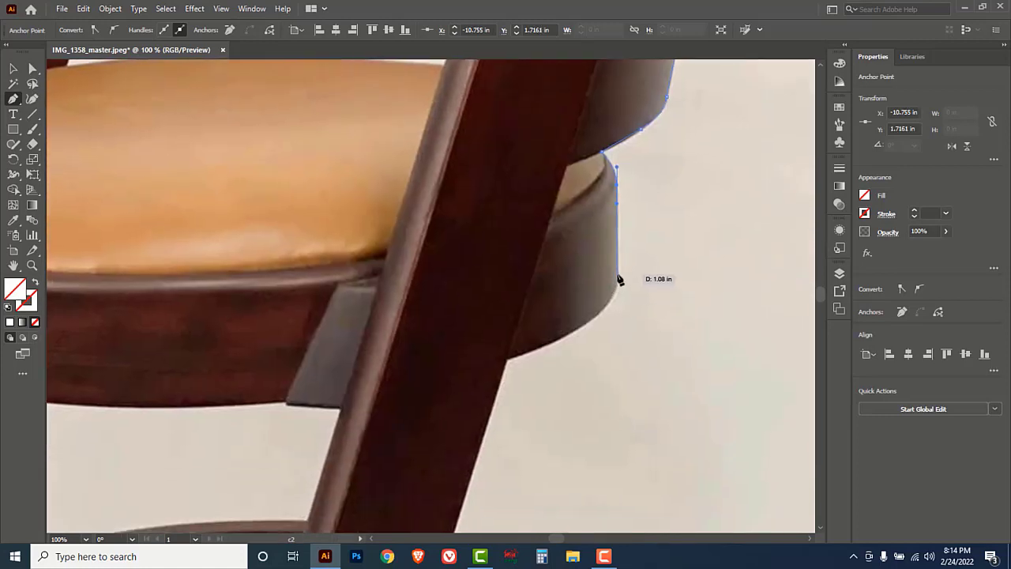
{"action": "left_click", "coordinate": [619, 278]}
{"action": "left_click_drag", "start_coordinate": [578, 331], "coordinate": [604, 117]}
{"action": "left_click", "coordinate": [508, 364]}
{"action": "left_click", "coordinate": [548, 297]}
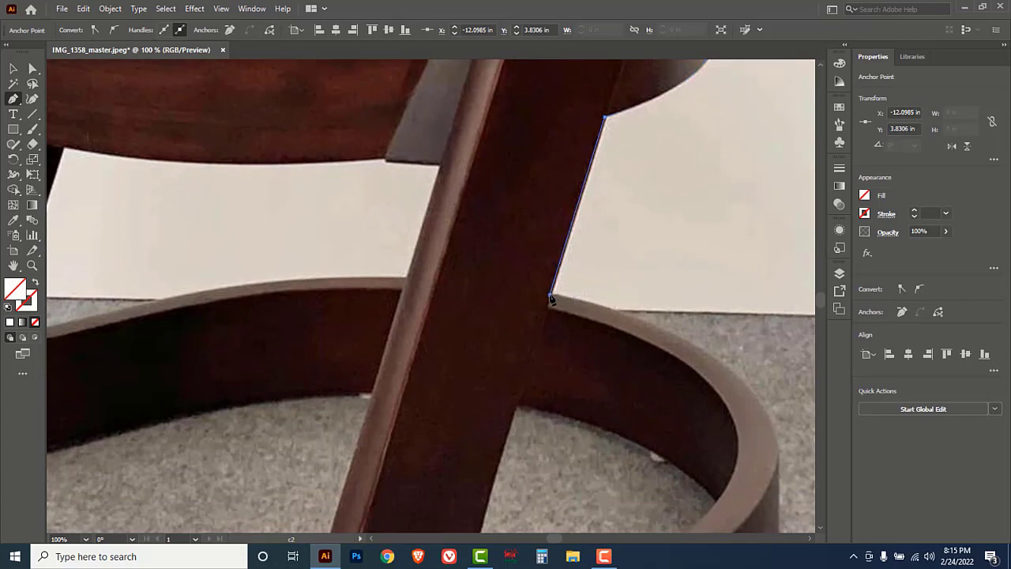
Trace the base's outer curve on the right side, from the leg around to its lower edge on the carpet.
{"action": "left_click_drag", "start_coordinate": [684, 399], "coordinate": [544, 201]}
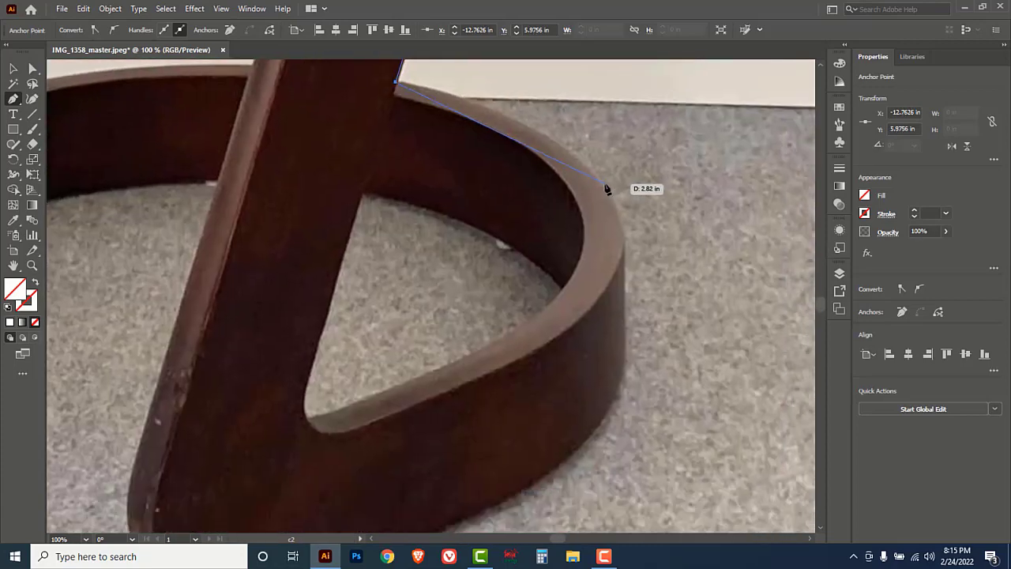
{"action": "left_click_drag", "start_coordinate": [602, 184], "coordinate": [635, 238]}
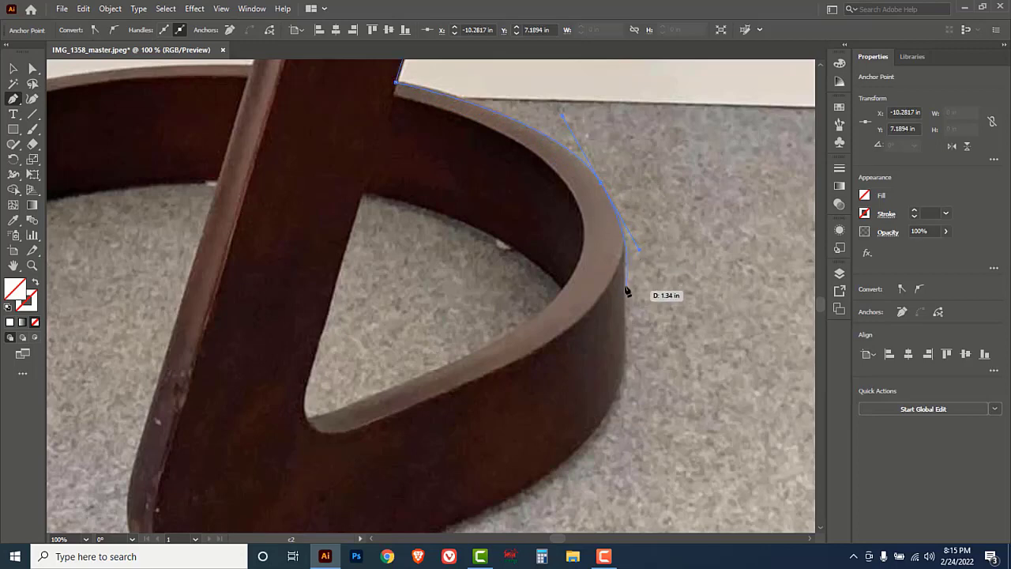
{"action": "left_click", "coordinate": [623, 253]}
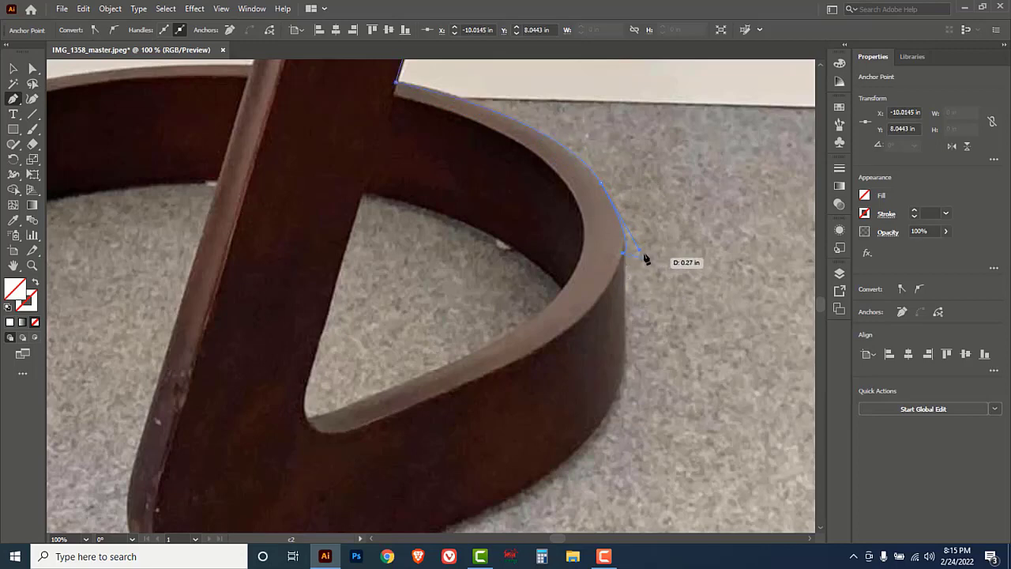
{"action": "scroll", "coordinate": [632, 230], "scroll_direction": "down", "scroll_amount": 5}
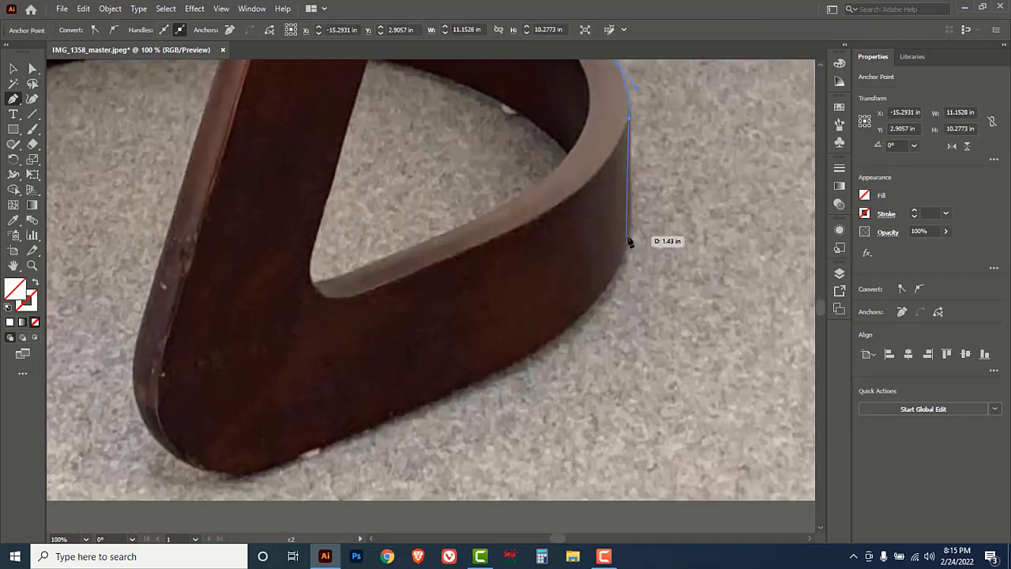
{"action": "left_click", "coordinate": [629, 239]}
{"action": "left_click_drag", "start_coordinate": [563, 330], "coordinate": [492, 377]}
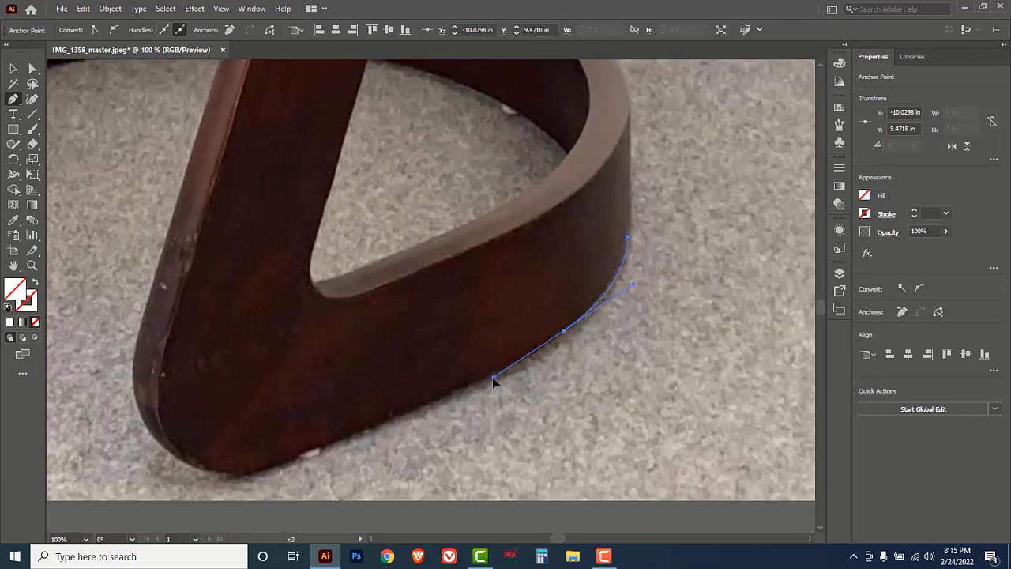
Continue the path around the right leg's rounded foot and up its front edge to the rear base rail's lower edge.
{"action": "left_click", "coordinate": [256, 471]}
{"action": "scroll", "coordinate": [244, 463], "scroll_direction": "left", "scroll_amount": 3}
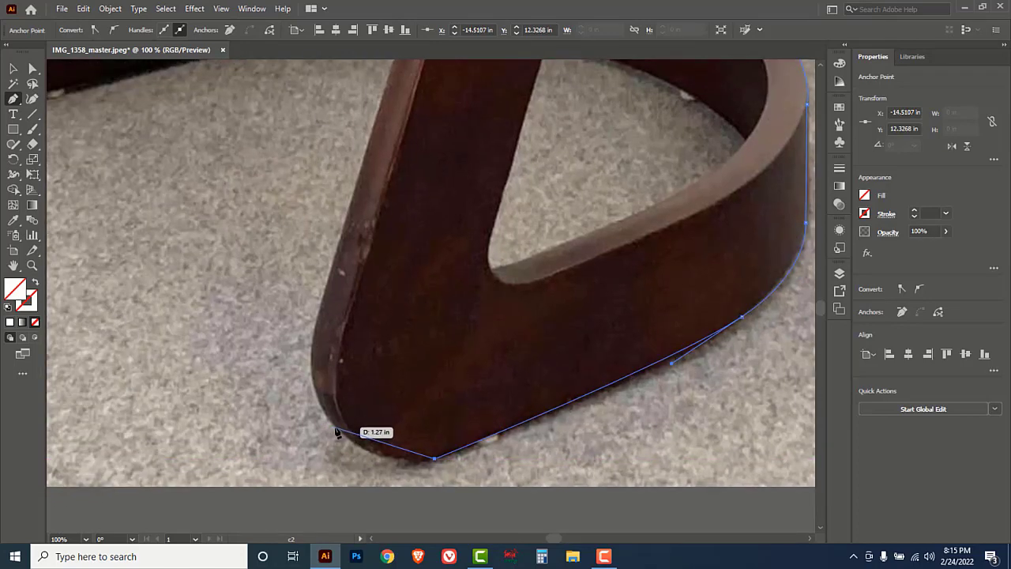
{"action": "left_click_drag", "start_coordinate": [335, 427], "coordinate": [305, 378]}
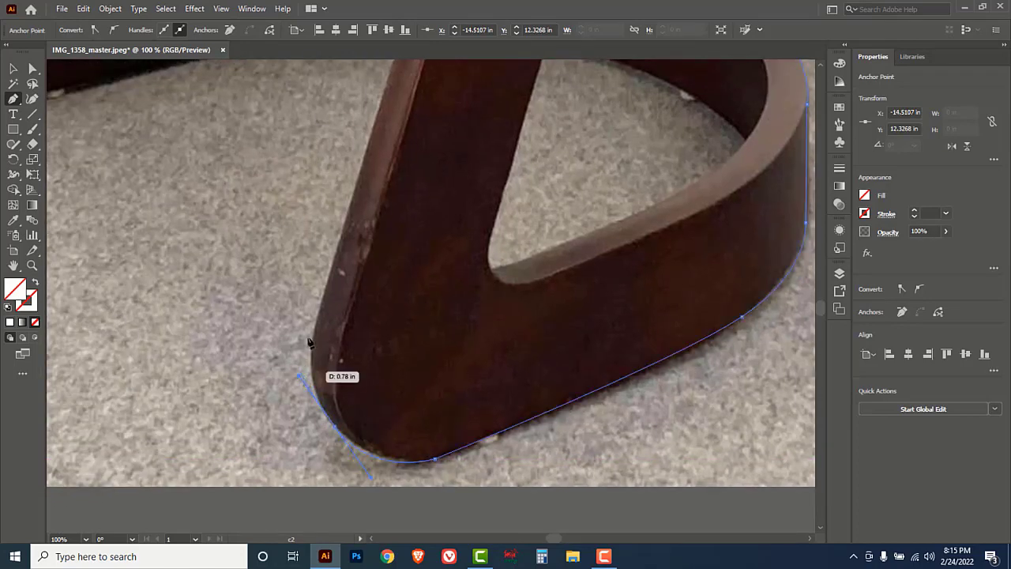
{"action": "left_click_drag", "start_coordinate": [320, 301], "coordinate": [335, 274]}
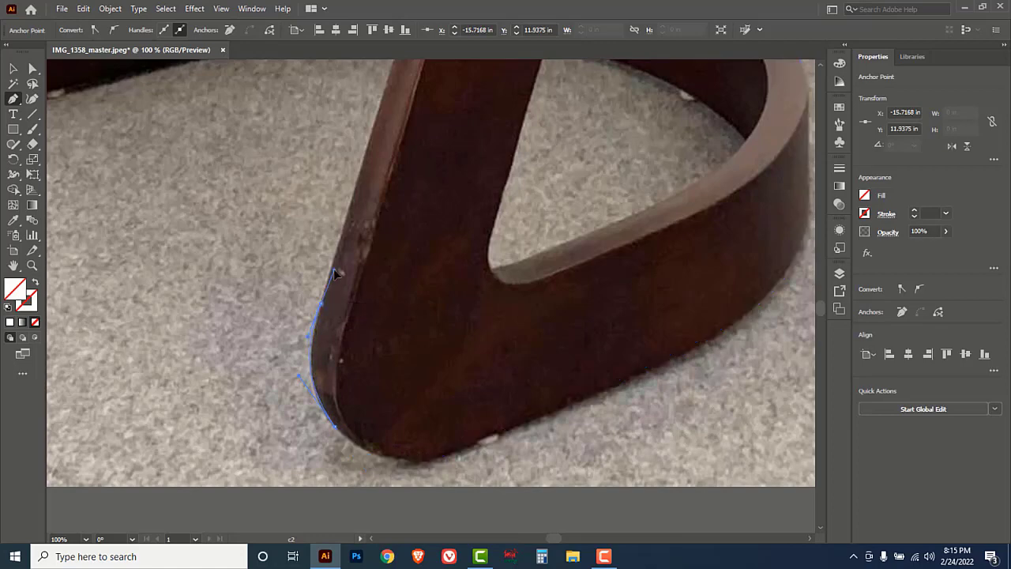
{"action": "scroll", "coordinate": [355, 388], "scroll_direction": "up", "scroll_amount": 5}
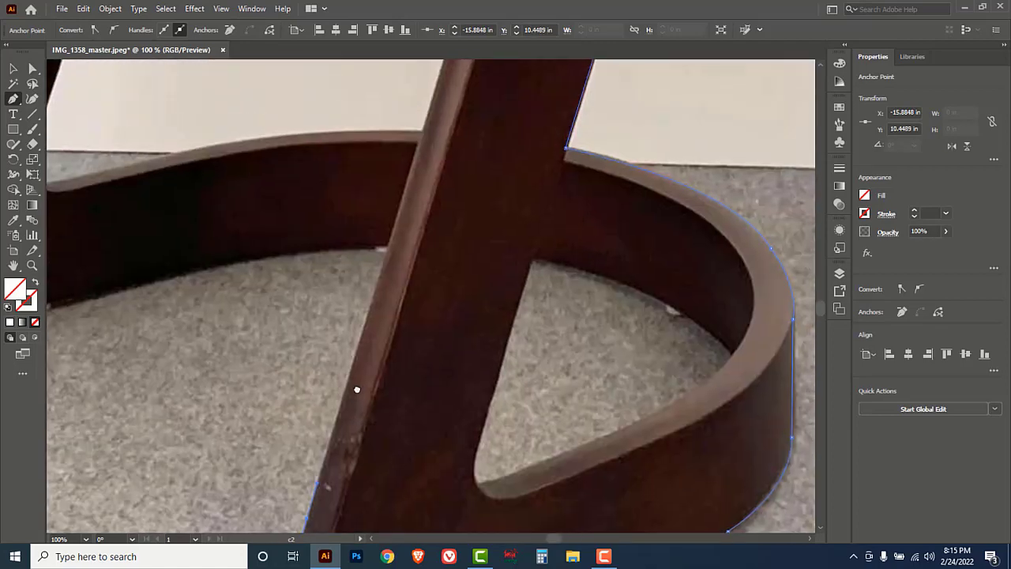
{"action": "left_click", "coordinate": [393, 253]}
Trace the rear base rail's lower edge and the left leg's rounded foot, closing the path with a curve at its starting point.
{"action": "scroll", "coordinate": [462, 276], "scroll_direction": "left", "scroll_amount": 8}
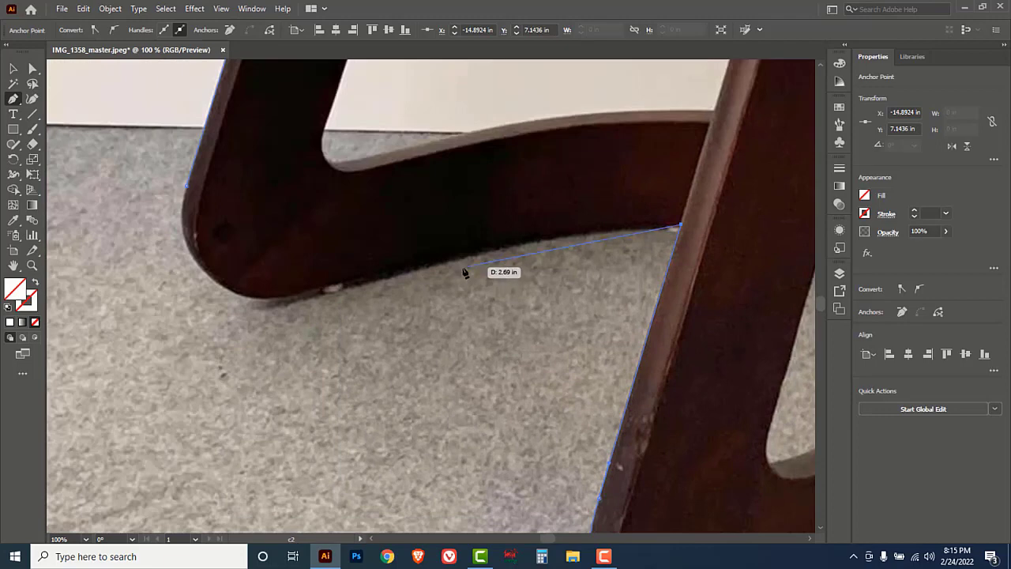
{"action": "left_click_drag", "start_coordinate": [438, 262], "coordinate": [226, 286]}
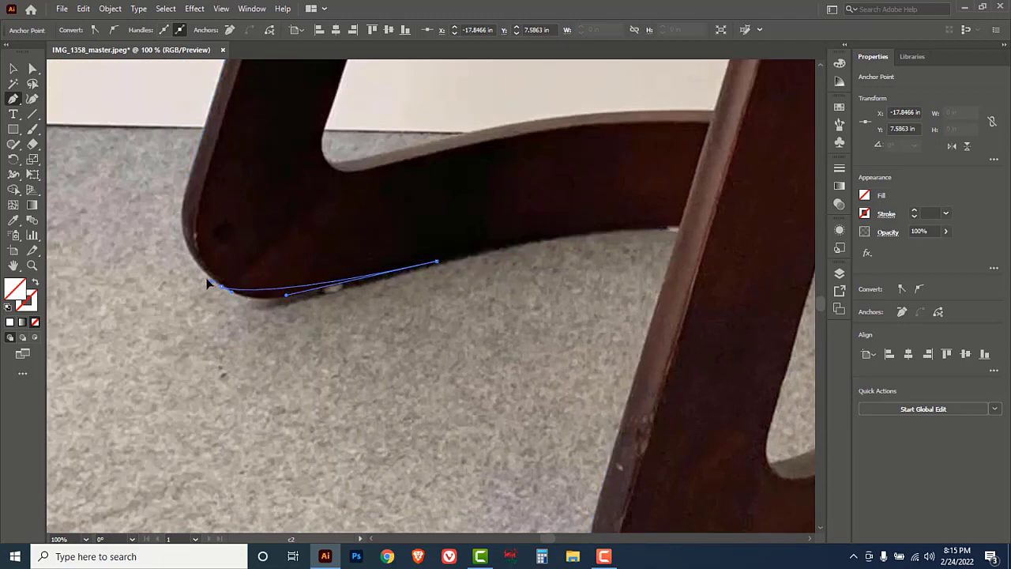
{"action": "left_click", "coordinate": [184, 263]}
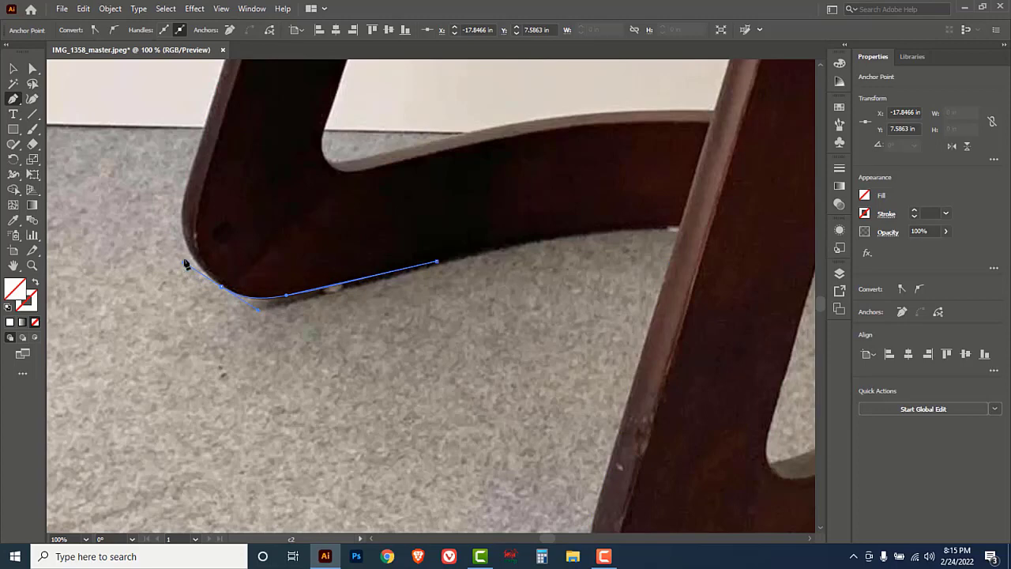
{"action": "left_click", "coordinate": [187, 187]}
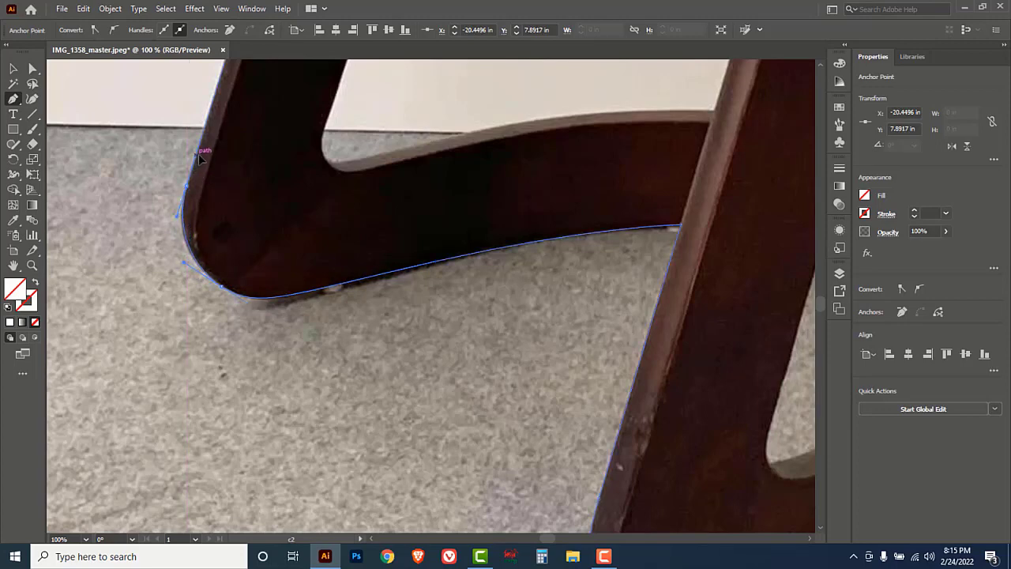
{"action": "left_click_drag", "start_coordinate": [187, 187], "coordinate": [190, 190]}
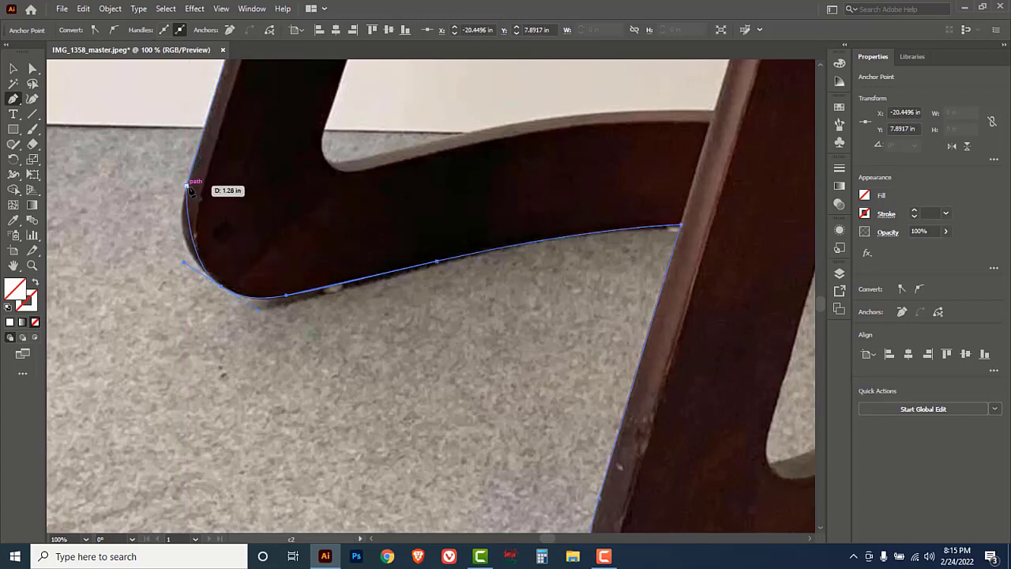
{"action": "left_click", "coordinate": [175, 221]}
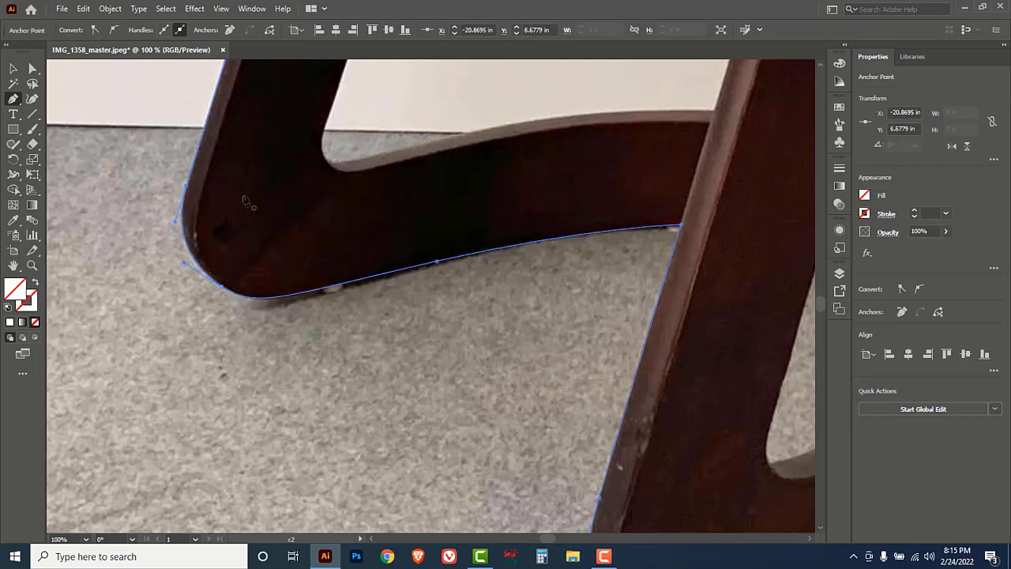
Unlock the chair photo beneath the finished outline.
{"action": "left_click", "coordinate": [360, 182], "text": "ctrl+alt"}
{"action": "left_click", "coordinate": [478, 193], "text": "ctrl+alt"}
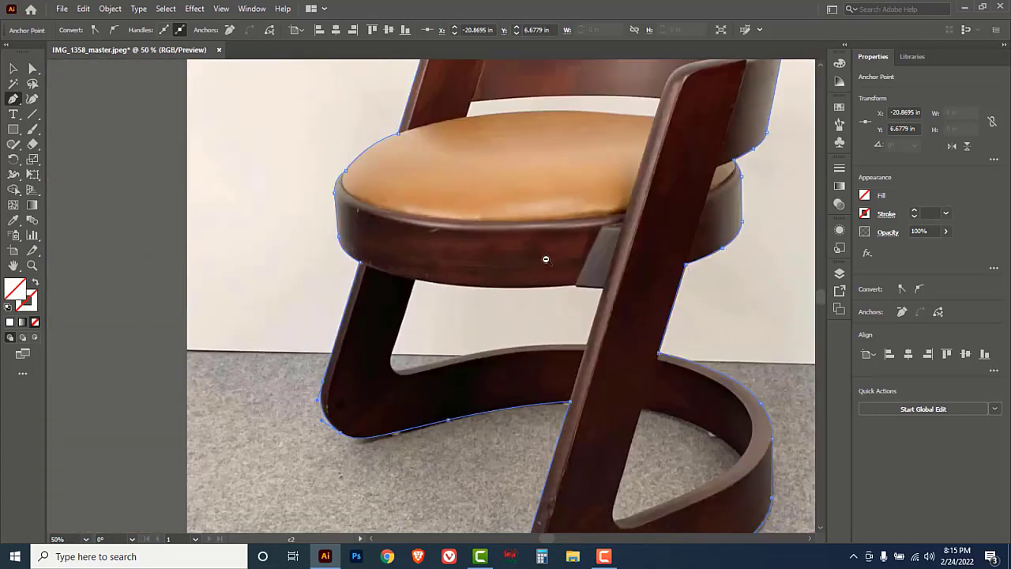
{"action": "left_click", "coordinate": [545, 259], "text": "ctrl+alt"}
{"action": "scroll", "coordinate": [513, 268], "scroll_direction": "down", "scroll_amount": 2}
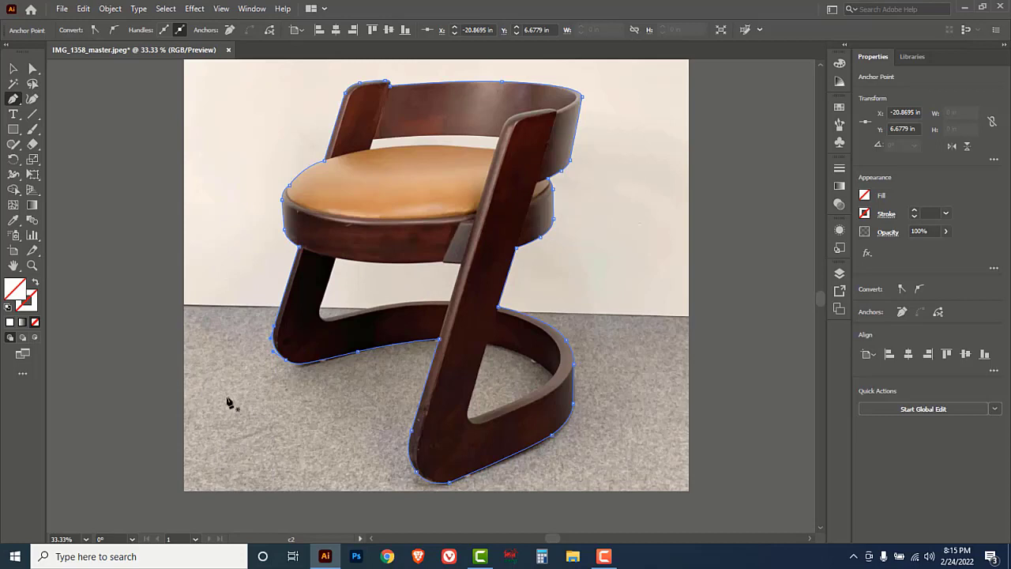
{"action": "left_click", "coordinate": [110, 9]}
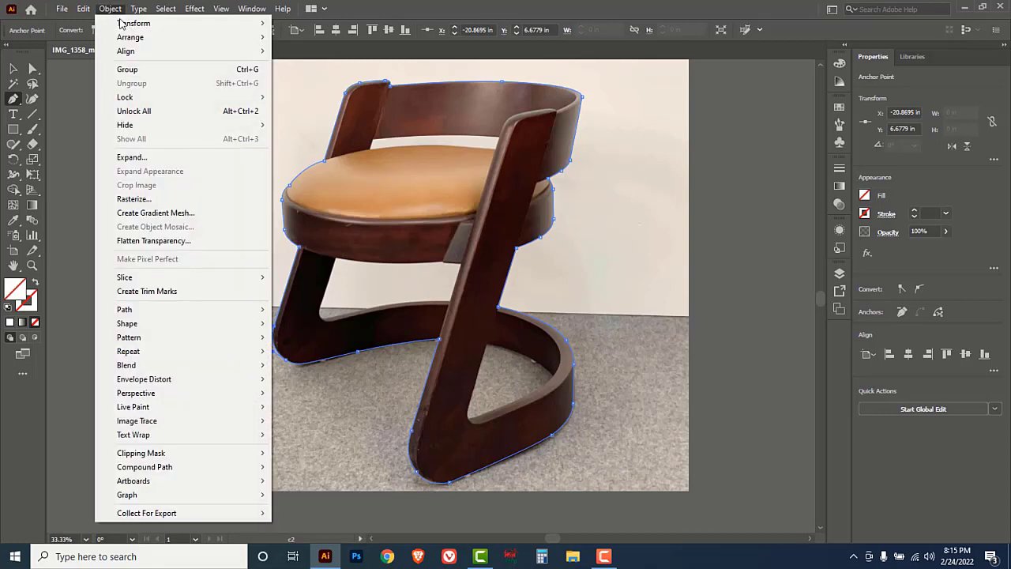
{"action": "left_click", "coordinate": [130, 115]}
{"action": "key", "text": "v"}
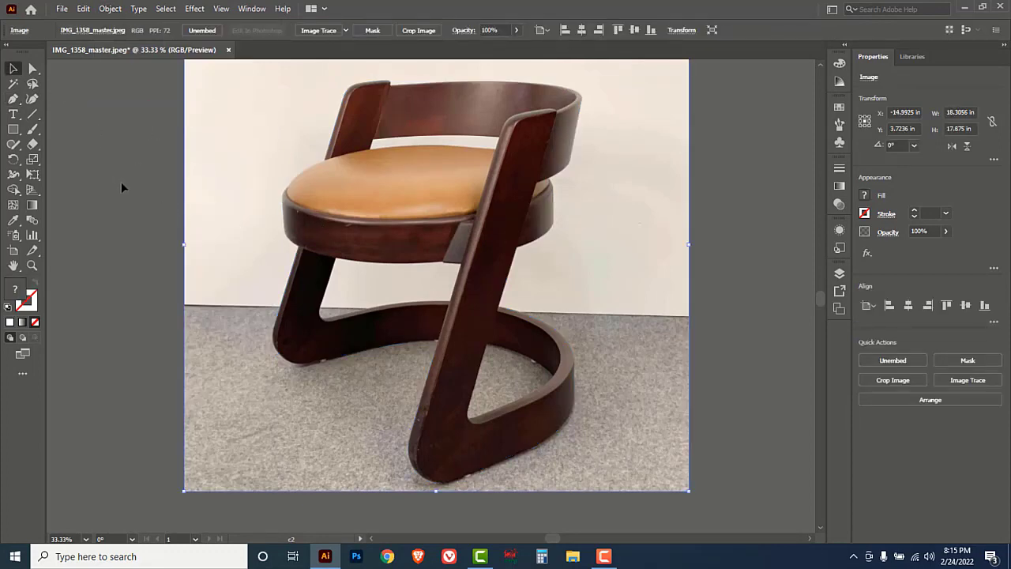
Select the photo together with the chair outline and make a clipping mask from them.
{"action": "left_click", "coordinate": [157, 207]}
{"action": "key", "text": "ctrl+a"}
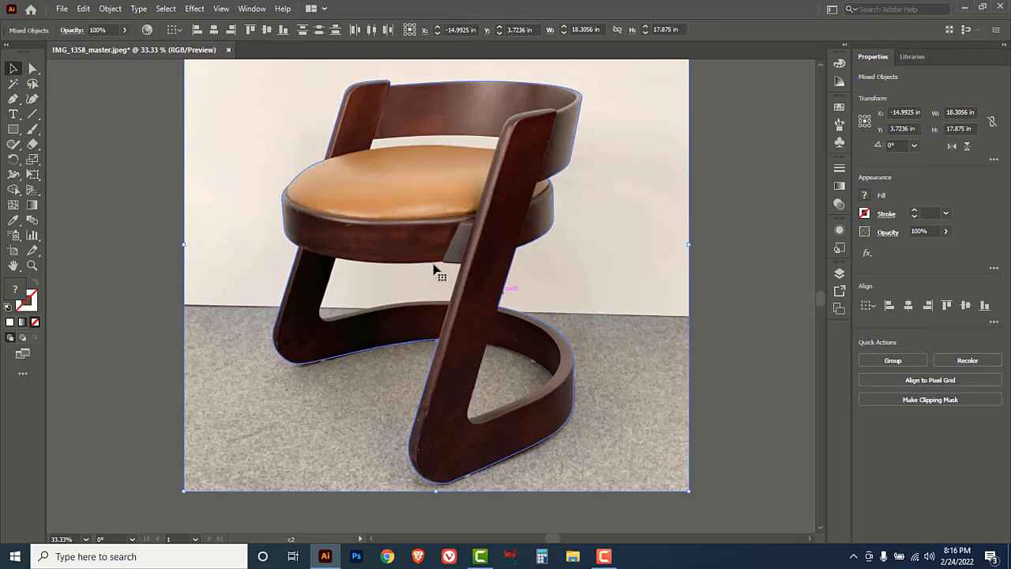
{"action": "right_click", "coordinate": [389, 184]}
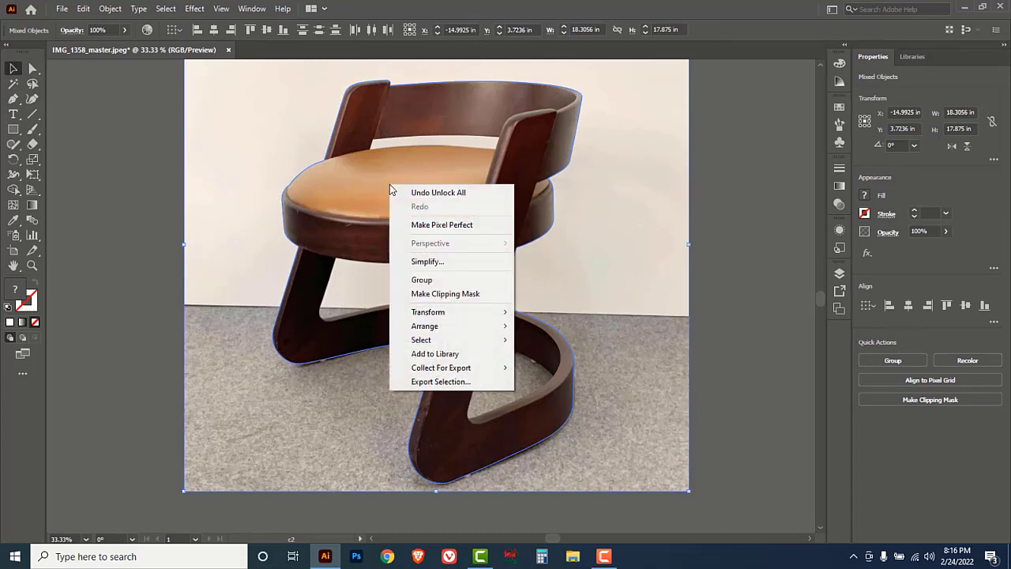
{"action": "left_click", "coordinate": [432, 295]}
{"action": "left_click", "coordinate": [670, 275]}
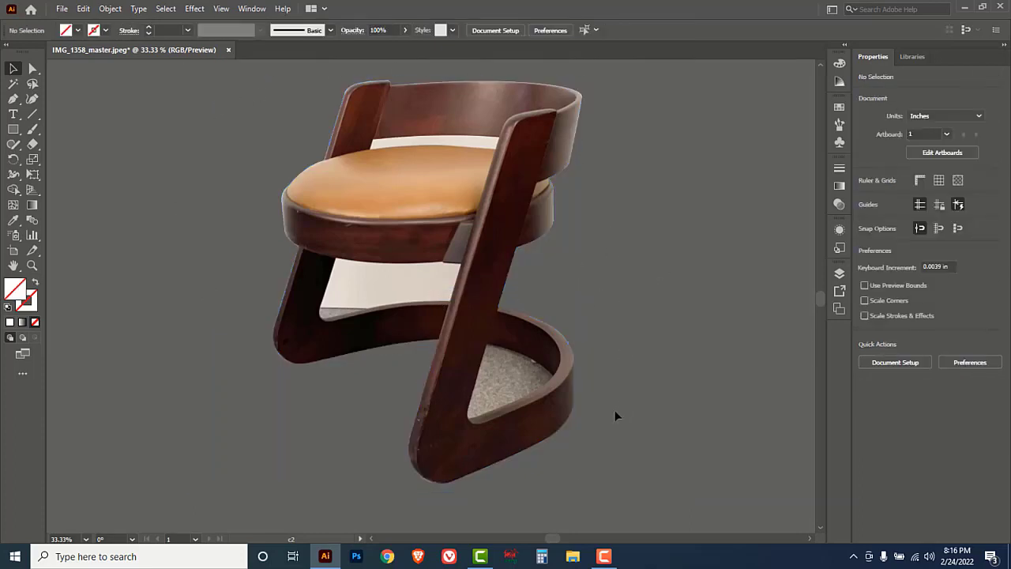
Release the chair's clipping mask and clear the selection.
{"action": "left_click", "coordinate": [365, 299]}
{"action": "key", "text": "ctrl+alt+7"}
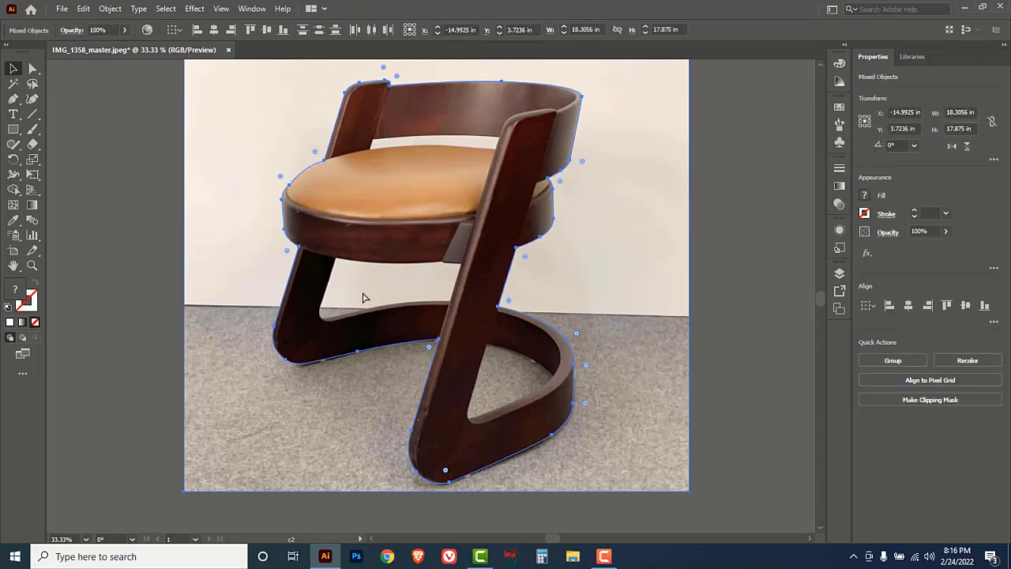
{"action": "left_click", "coordinate": [144, 278]}
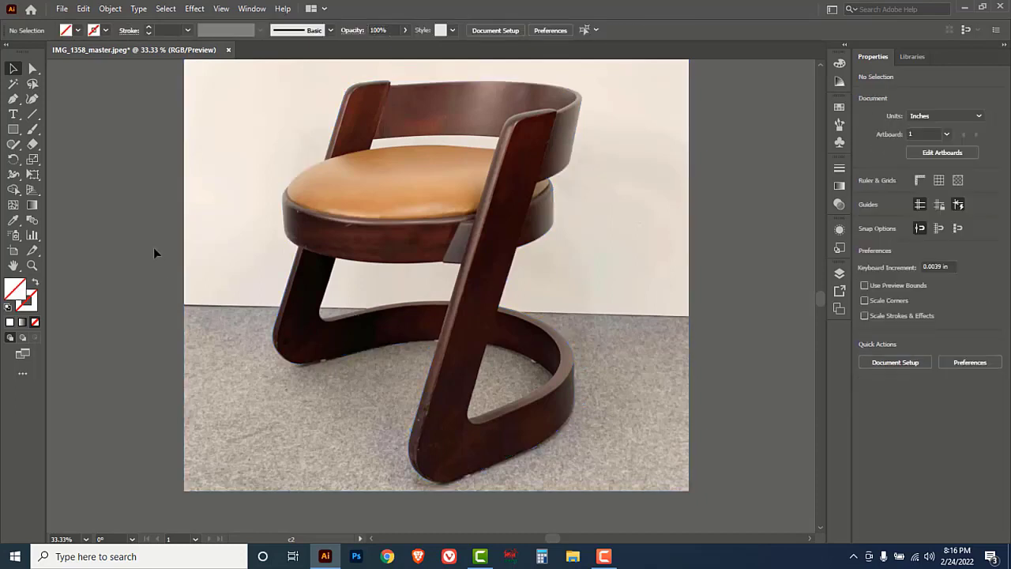
Lock the chair photo again.
{"action": "left_click", "coordinate": [216, 289]}
{"action": "left_click", "coordinate": [110, 9]}
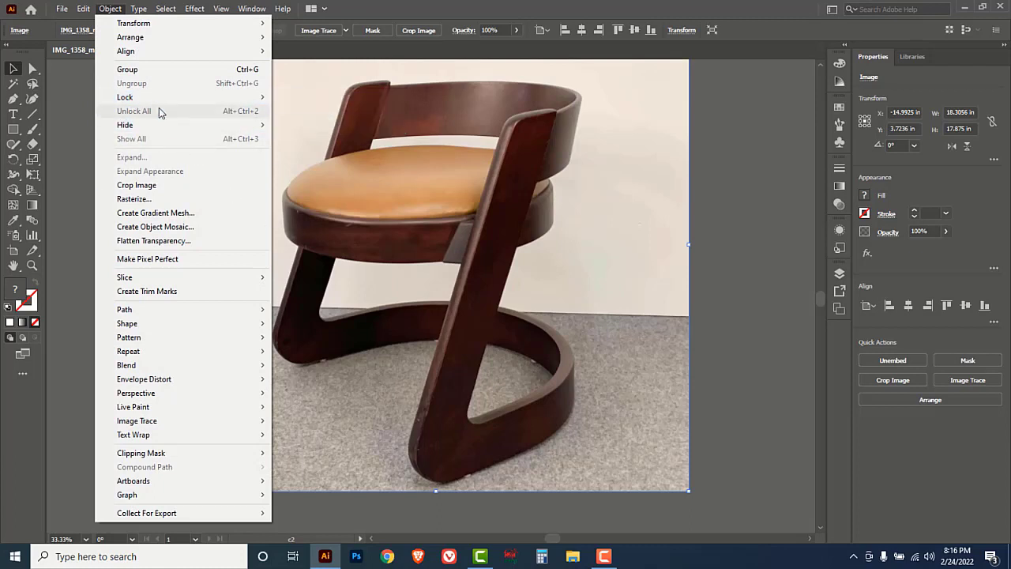
{"action": "mouse_move", "coordinate": [152, 98]}
{"action": "left_click", "coordinate": [306, 101]}
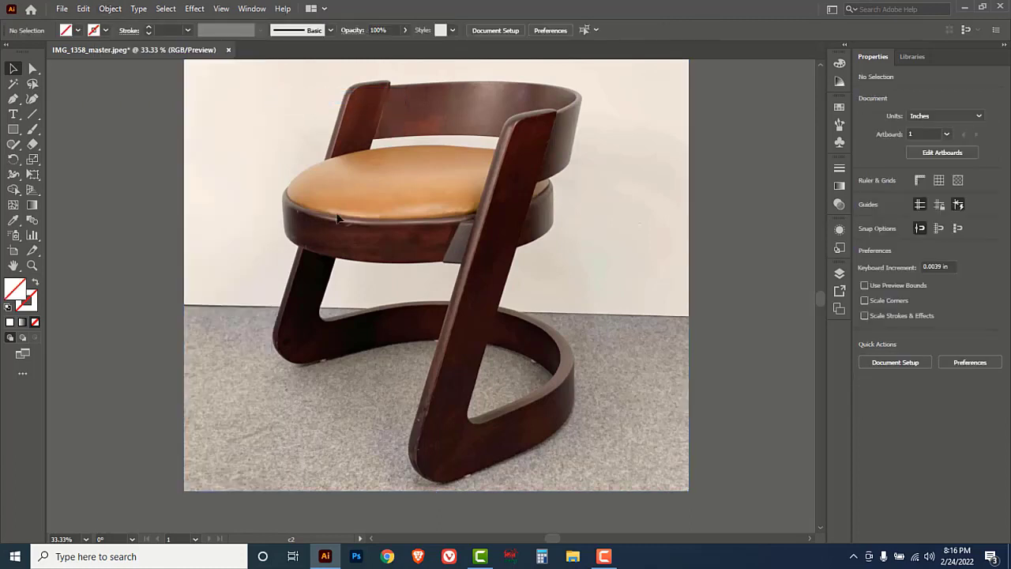
Start a Pen tool path for the opening under the seat, along the rear base rail's top edge and up the left leg to the seat.
{"action": "left_click_drag", "start_coordinate": [13, 99], "coordinate": [70, 100]}
{"action": "scroll", "coordinate": [416, 296], "scroll_direction": "up", "scroll_amount": 2}
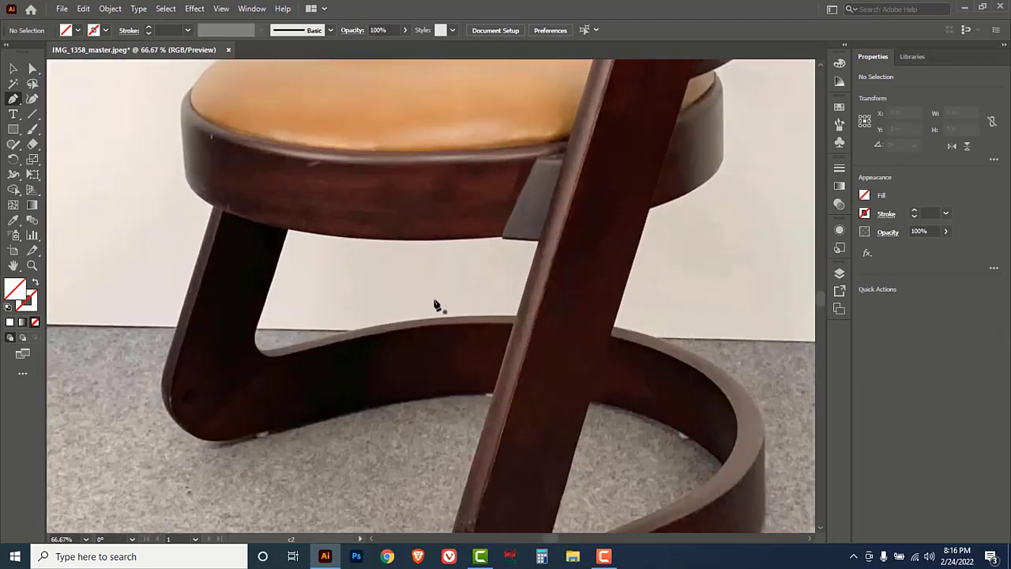
{"action": "scroll", "coordinate": [446, 318], "scroll_direction": "up", "scroll_amount": 1}
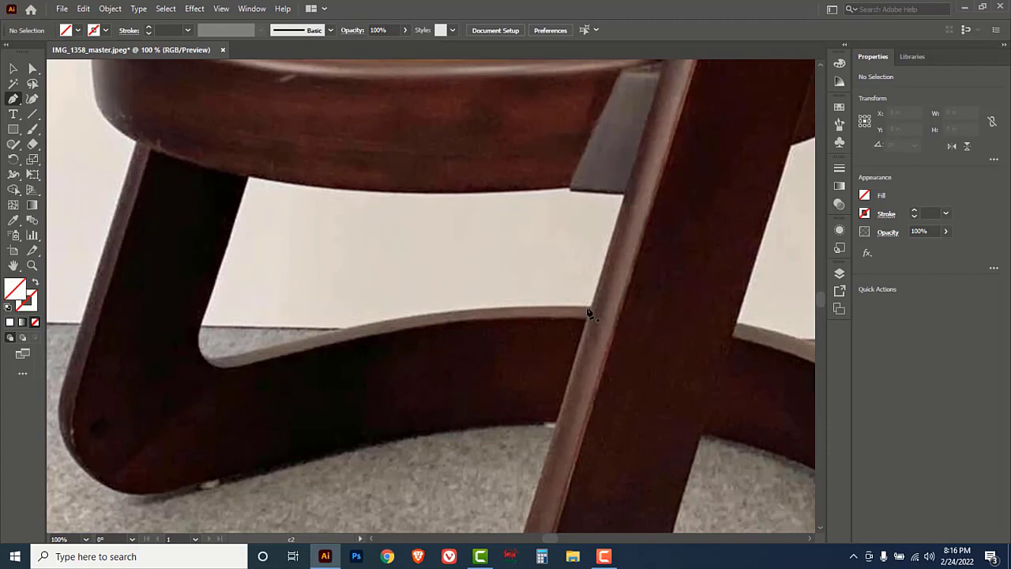
{"action": "left_click", "coordinate": [590, 308]}
{"action": "left_click", "coordinate": [370, 324]}
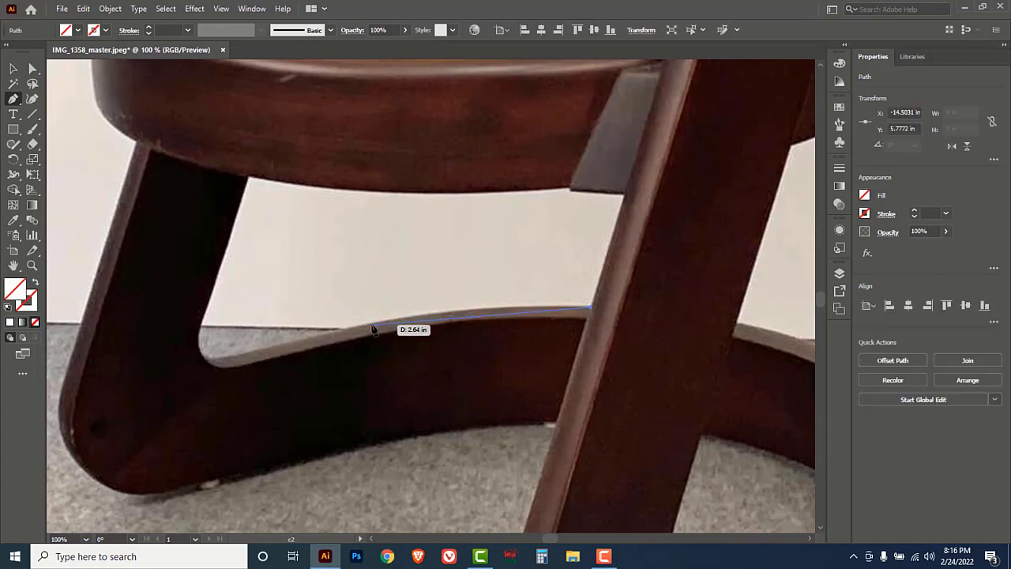
{"action": "left_click_drag", "start_coordinate": [336, 337], "coordinate": [207, 298]}
{"action": "left_click", "coordinate": [222, 360]}
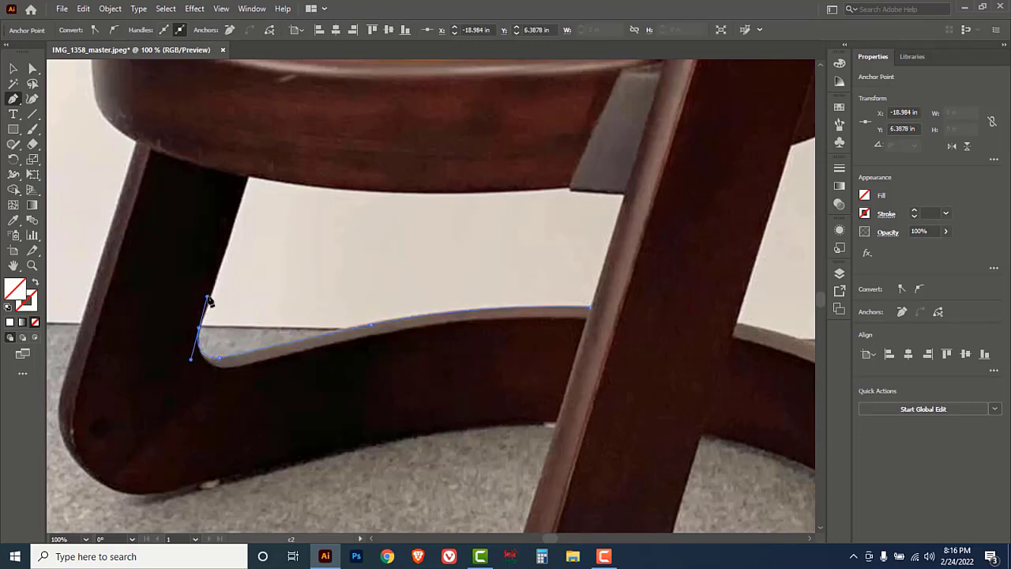
{"action": "left_click", "coordinate": [247, 176]}
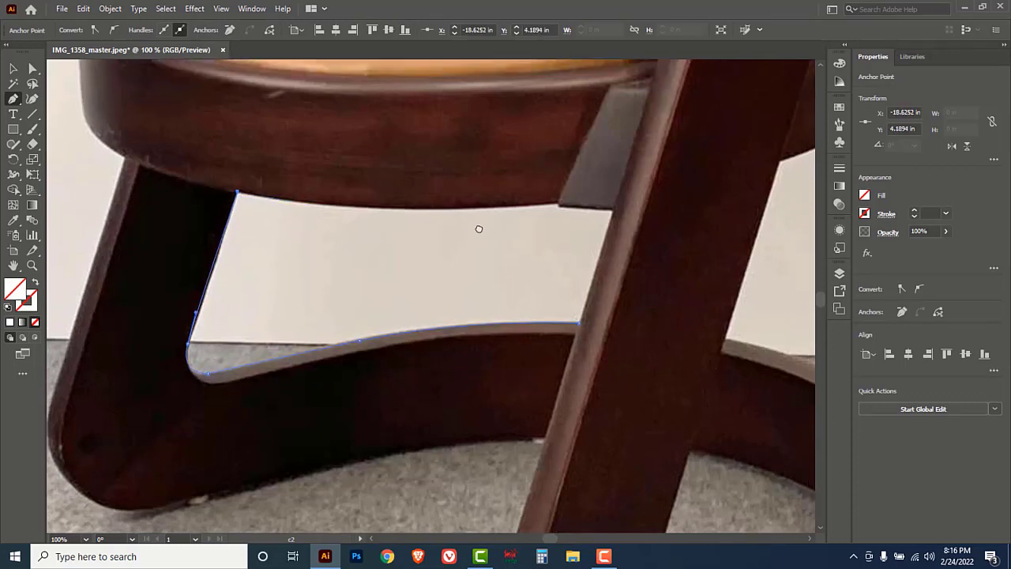
Continue the under-seat opening's path along the seat's lower edge and the bracket, then close it down the front leg.
{"action": "left_click_drag", "start_coordinate": [479, 229], "coordinate": [533, 219]}
{"action": "left_click", "coordinate": [546, 215]}
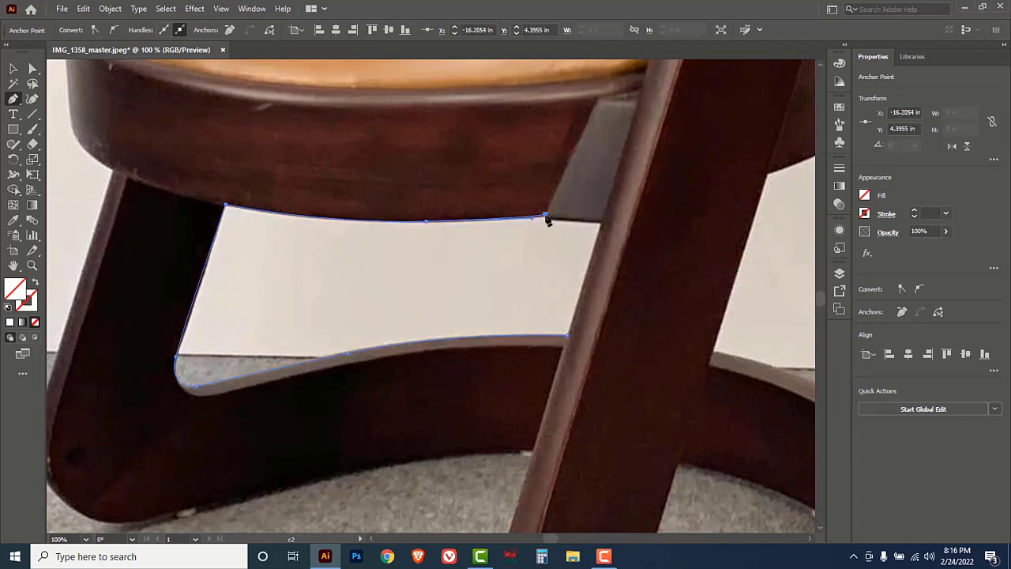
{"action": "left_click", "coordinate": [601, 225]}
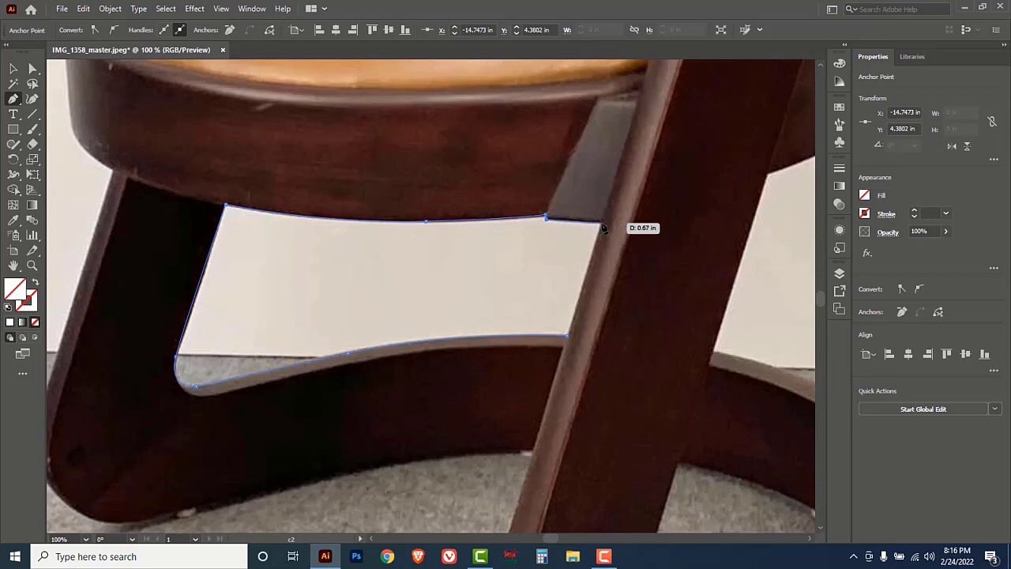
{"action": "left_click", "coordinate": [566, 335]}
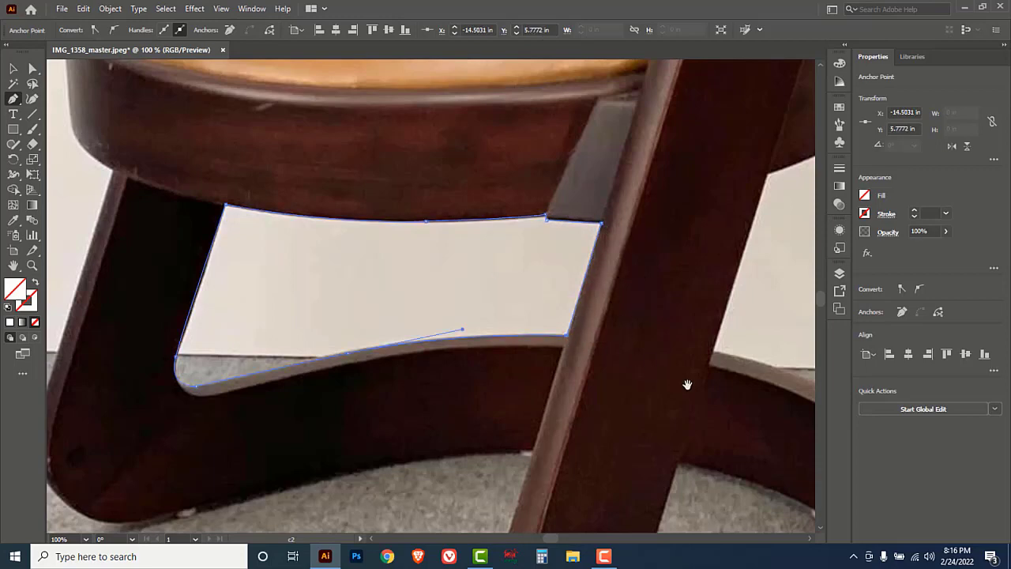
Trace the narrow opening between the backrest and the seat cushion as a closed Pen tool path.
{"action": "left_click_drag", "start_coordinate": [687, 385], "coordinate": [549, 478]}
{"action": "left_click_drag", "start_coordinate": [284, 126], "coordinate": [325, 363]}
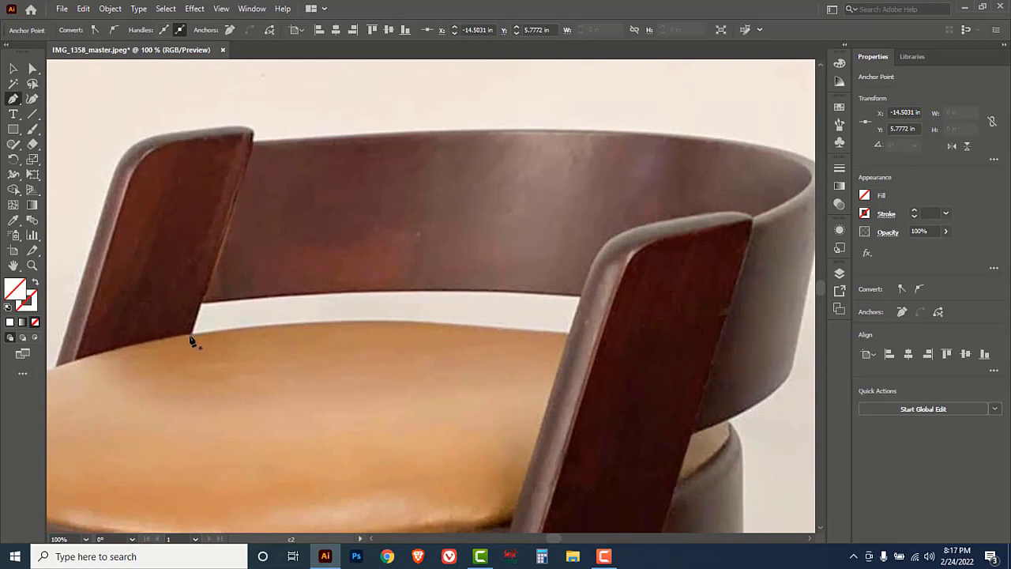
{"action": "left_click", "coordinate": [190, 335]}
{"action": "left_click_drag", "start_coordinate": [202, 301], "coordinate": [345, 302]}
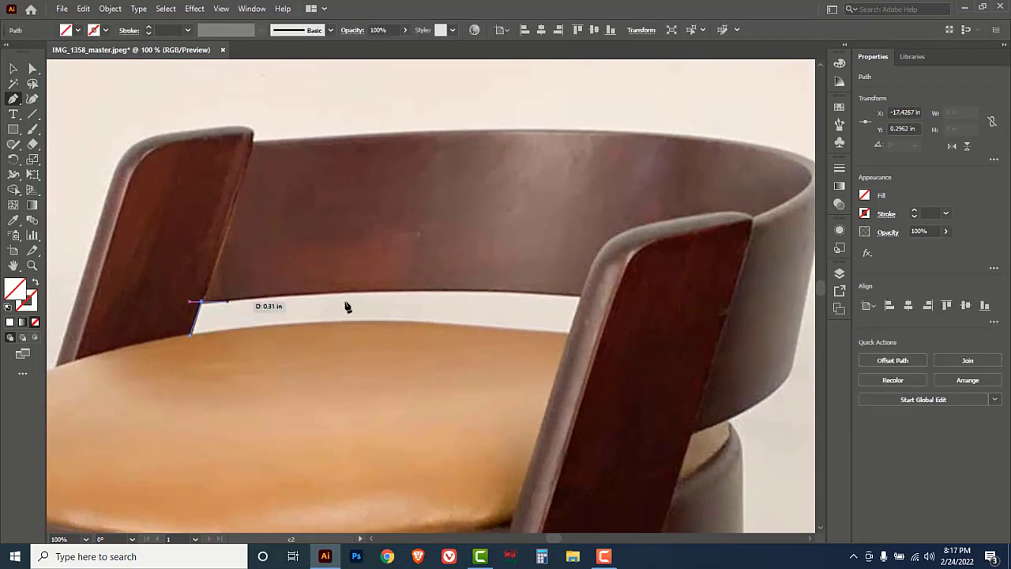
{"action": "left_click_drag", "start_coordinate": [582, 298], "coordinate": [686, 316]}
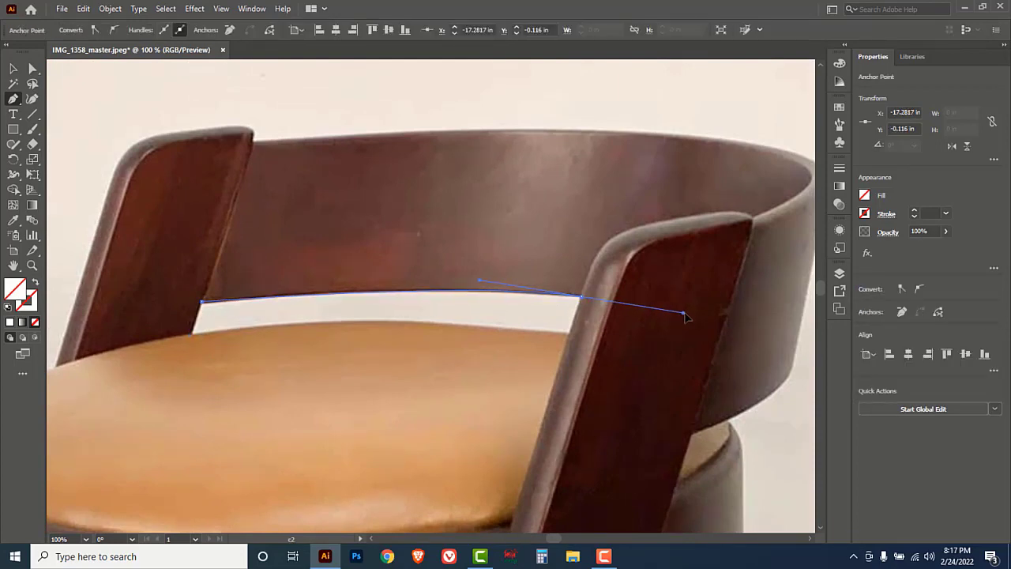
{"action": "left_click", "coordinate": [582, 298]}
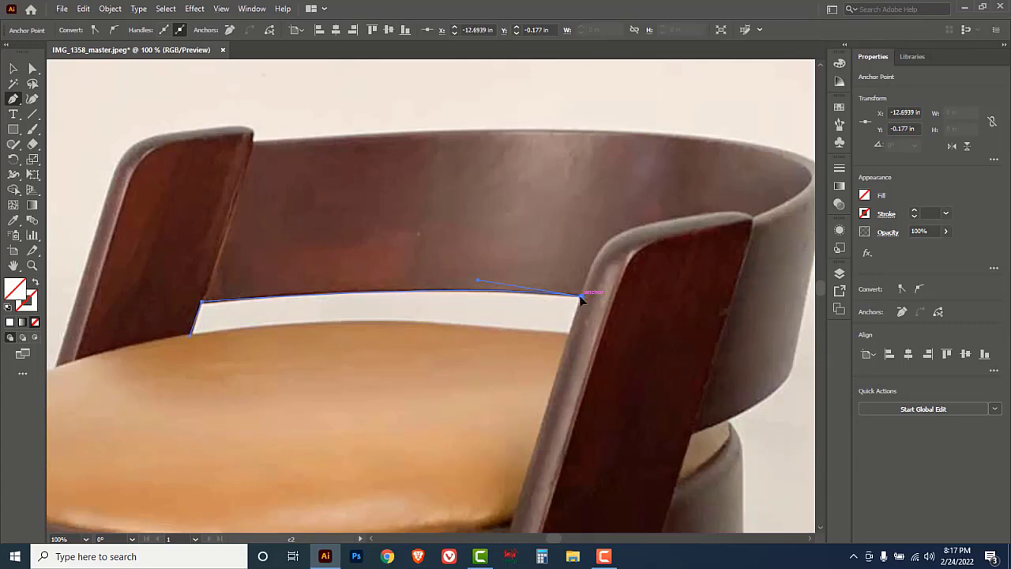
{"action": "left_click", "coordinate": [571, 335]}
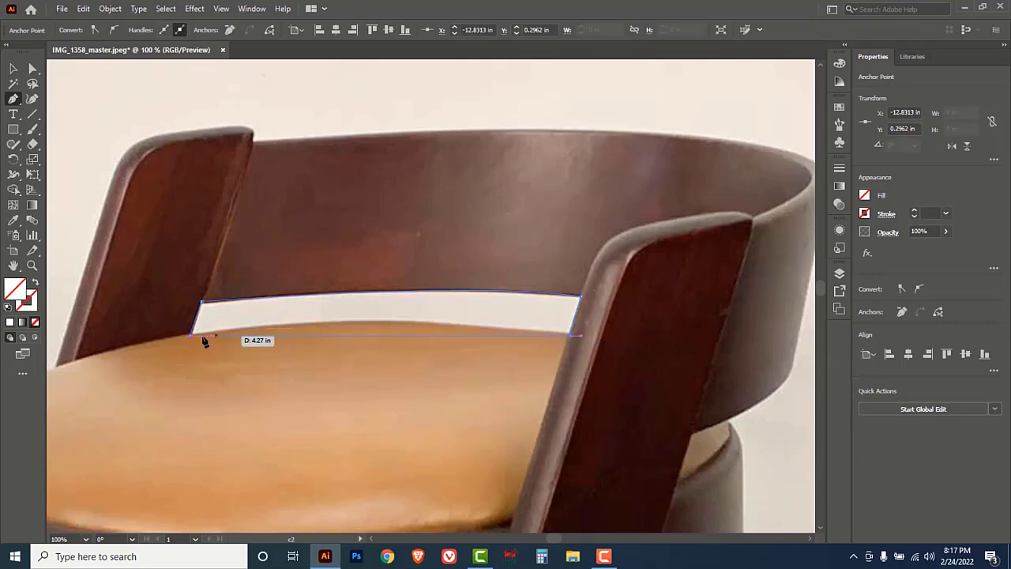
{"action": "left_click_drag", "start_coordinate": [192, 336], "coordinate": [242, 372]}
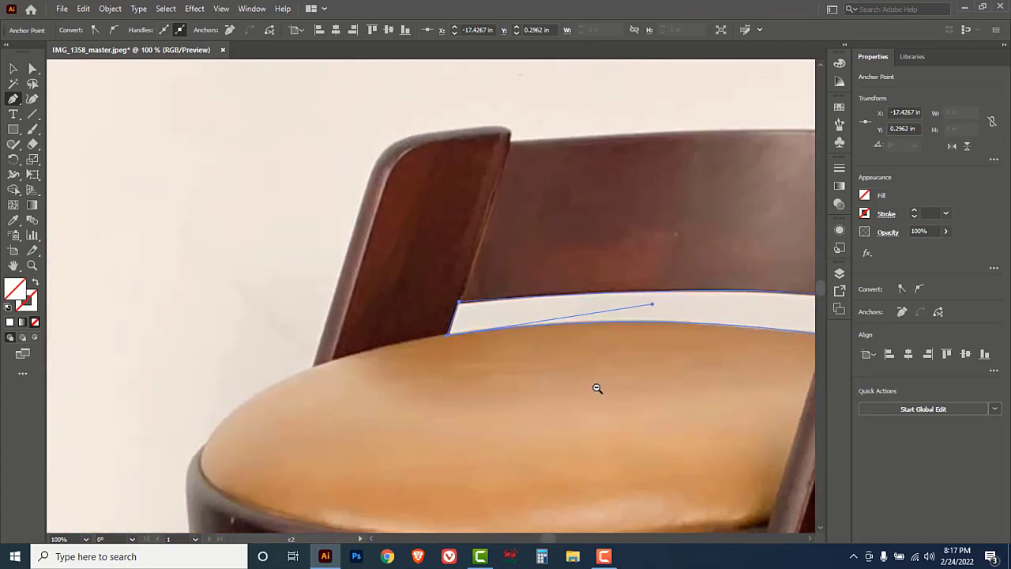
Trace the triangular floor opening between the front leg and the curved base as a closed Pen tool path.
{"action": "left_click", "coordinate": [598, 388], "text": "ctrl+alt"}
{"action": "left_click", "coordinate": [493, 385], "text": "ctrl+alt"}
{"action": "scroll", "coordinate": [478, 372], "scroll_direction": "down", "scroll_amount": 2}
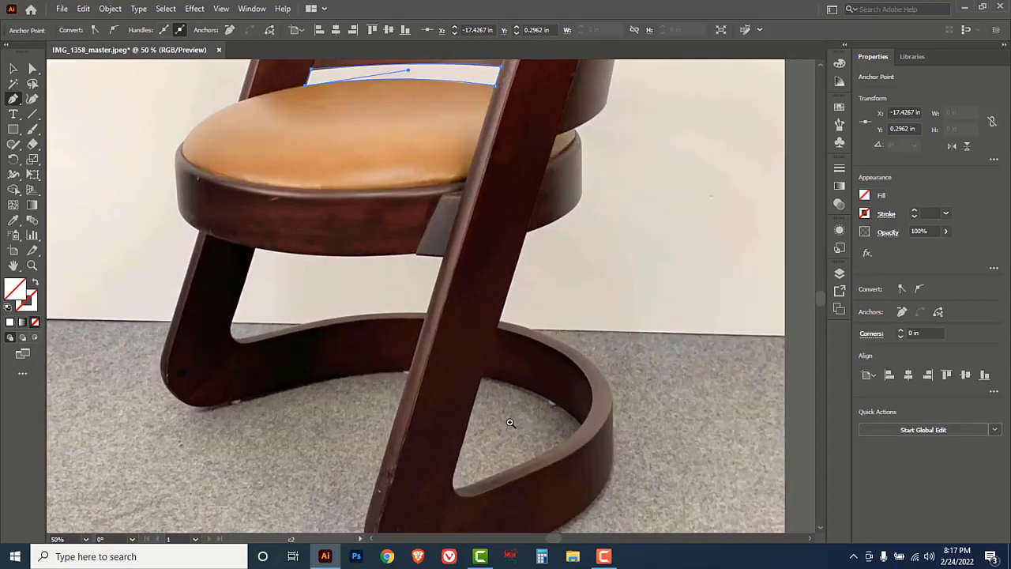
{"action": "key", "text": "ctrl+plus"}
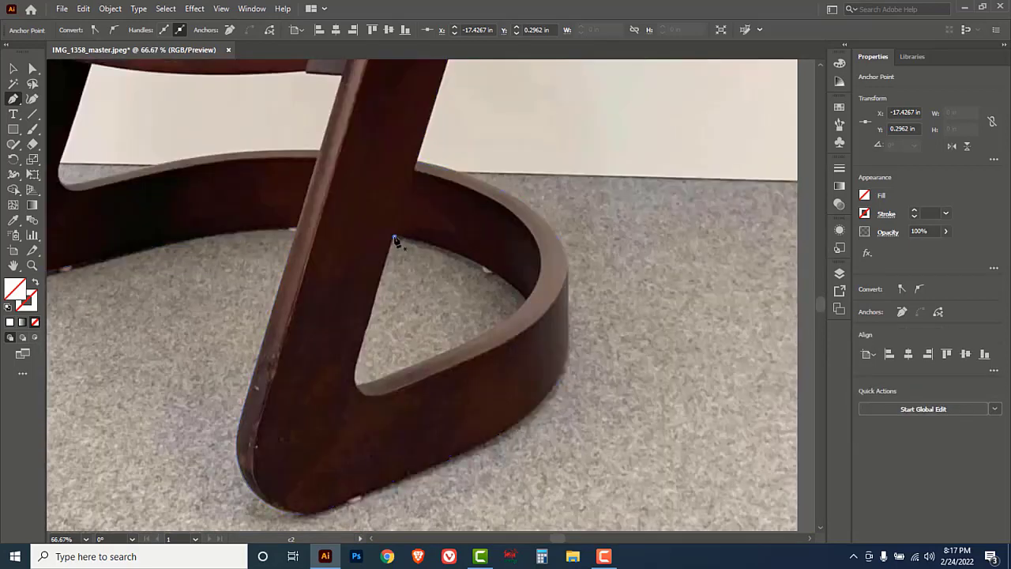
{"action": "left_click_drag", "start_coordinate": [527, 299], "coordinate": [564, 352]}
{"action": "left_click", "coordinate": [527, 300]}
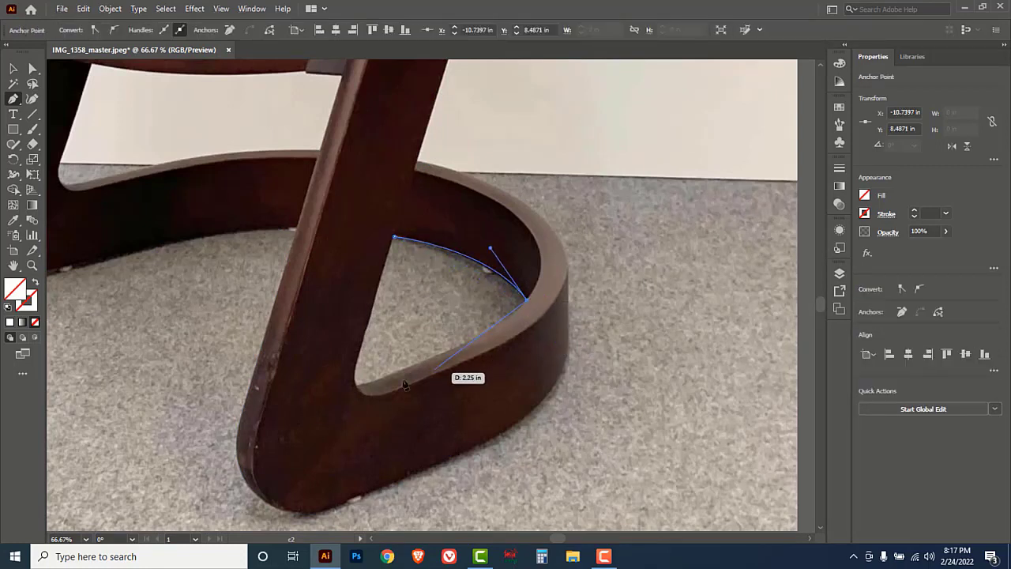
{"action": "left_click_drag", "start_coordinate": [358, 386], "coordinate": [365, 341]}
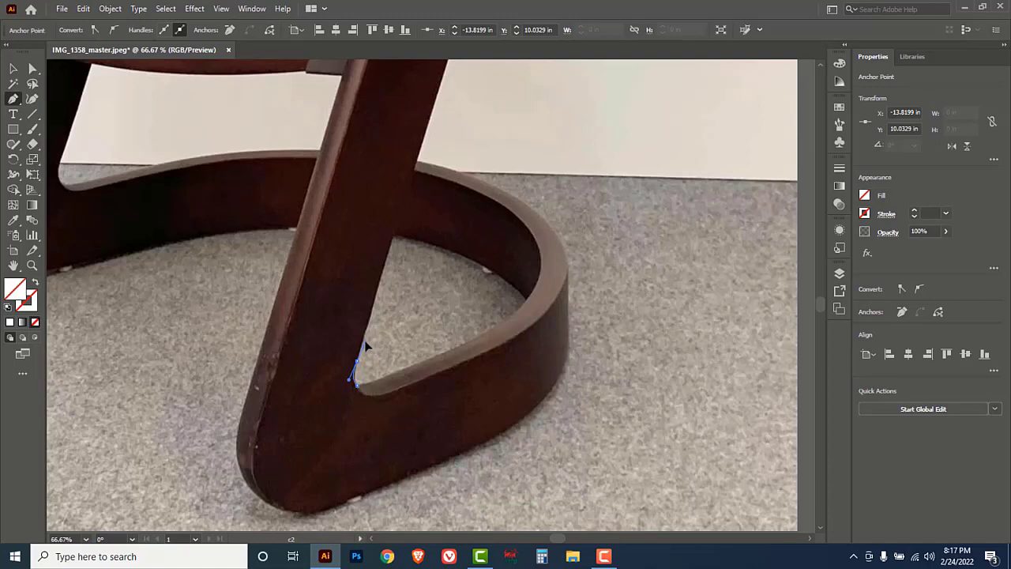
{"action": "left_click", "coordinate": [395, 237]}
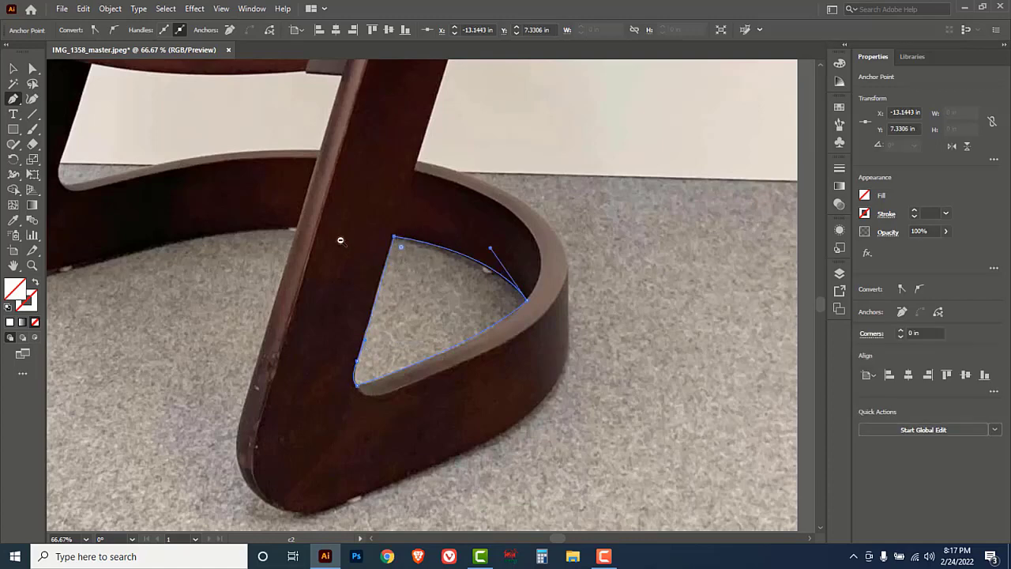
Unlock all locked artwork so the chair photo can be selected.
{"action": "left_click", "coordinate": [342, 241], "text": "ctrl+alt"}
{"action": "left_click", "coordinate": [361, 253], "text": "ctrl+alt"}
{"action": "left_click", "coordinate": [382, 253], "text": "ctrl+alt"}
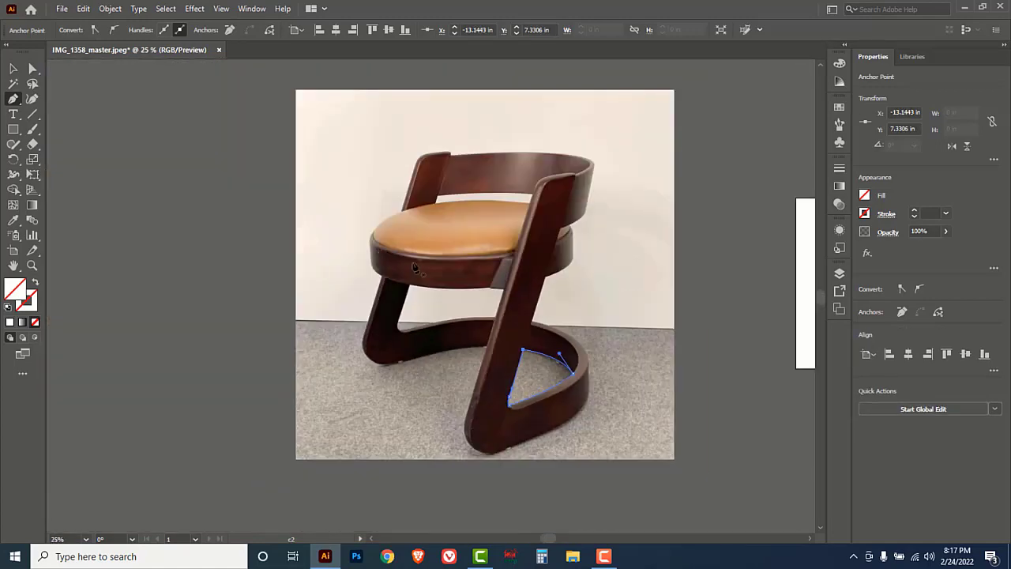
{"action": "left_click_drag", "start_coordinate": [595, 274], "coordinate": [532, 284]}
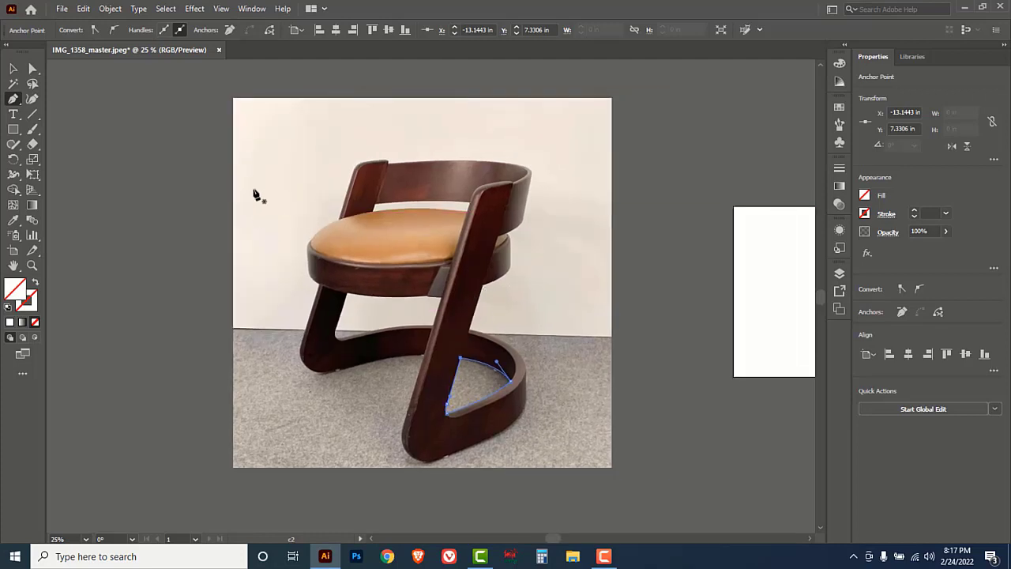
{"action": "left_click", "coordinate": [109, 9]}
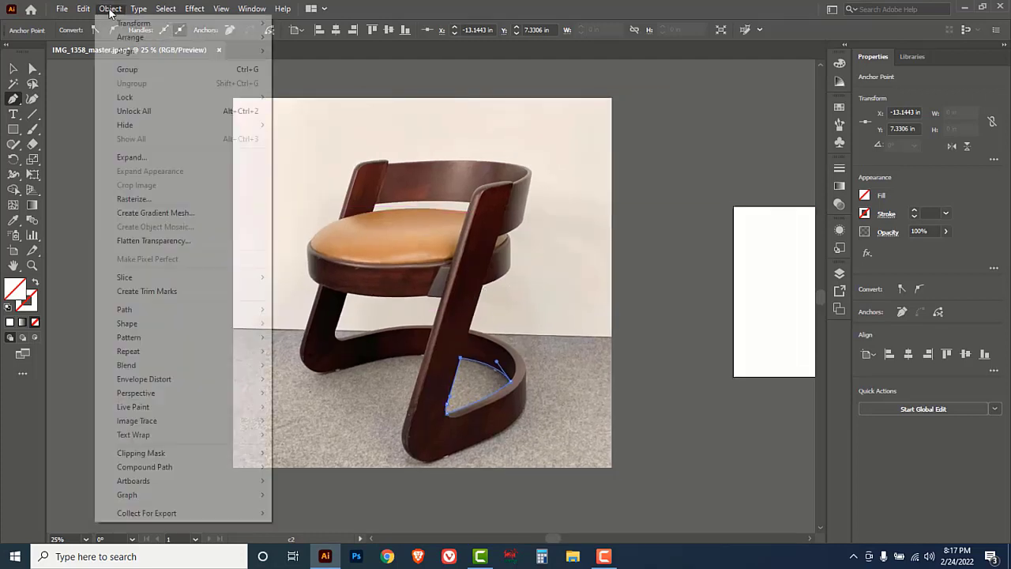
{"action": "mouse_move", "coordinate": [125, 101]}
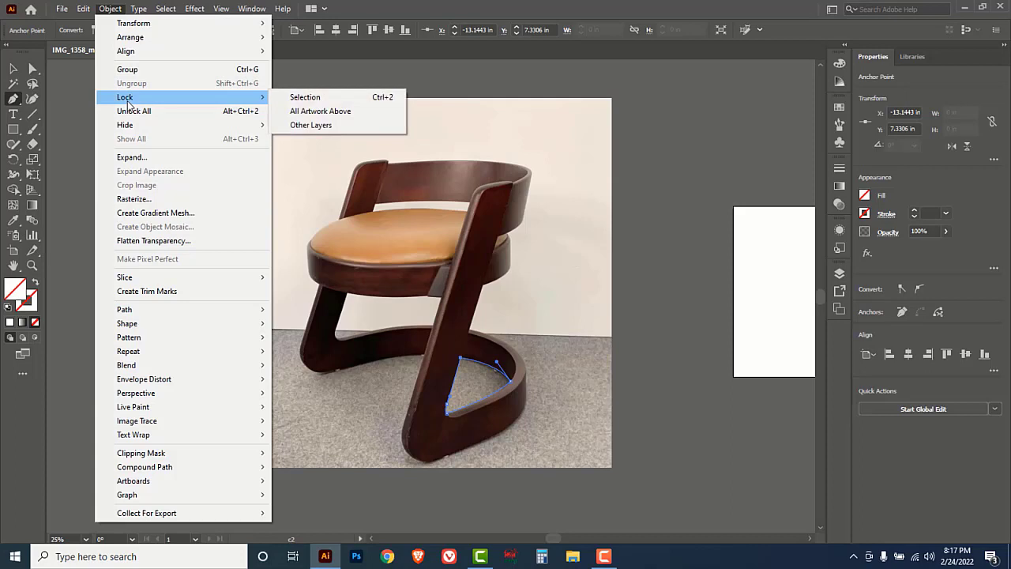
{"action": "left_click", "coordinate": [156, 113]}
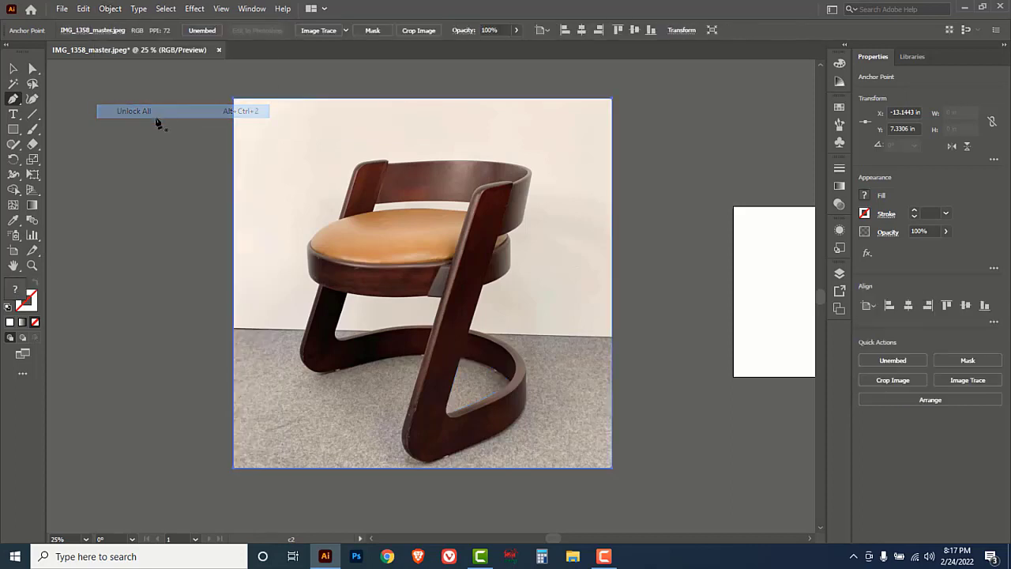
Try to make a clipping mask from the photo and all the separate traced paths, then clear the selection.
{"action": "left_click", "coordinate": [13, 68]}
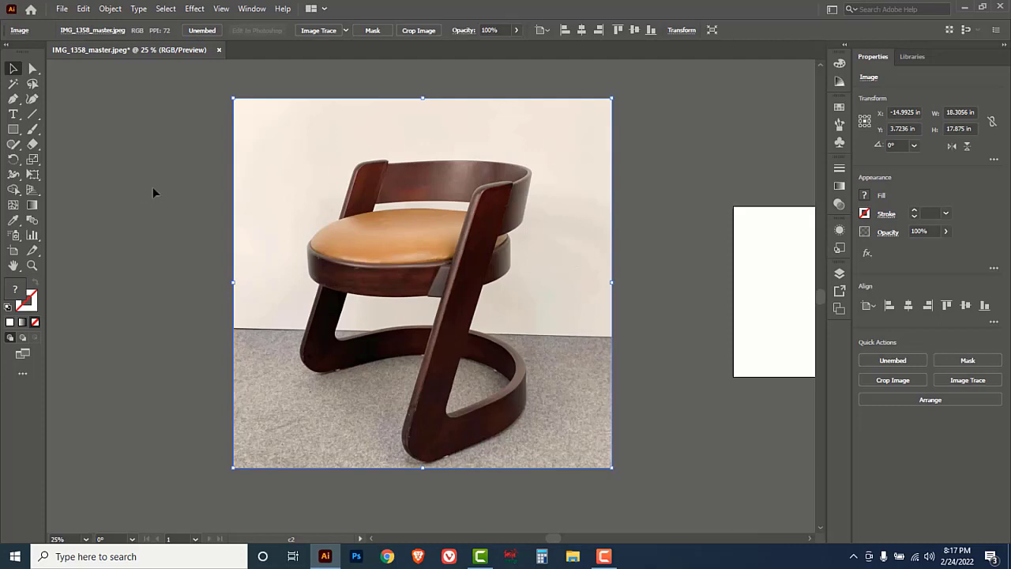
{"action": "key", "text": "ctrl+a"}
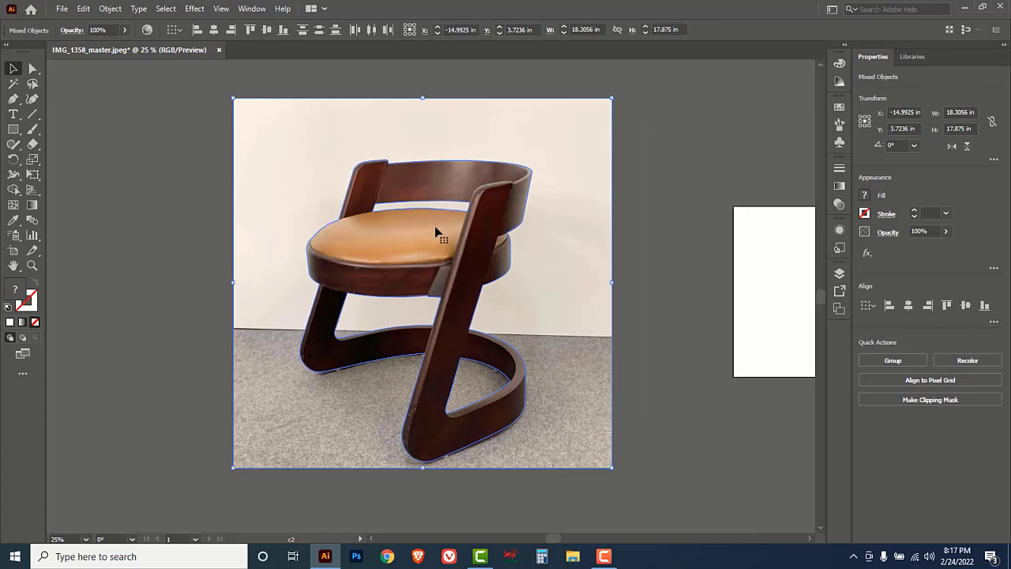
{"action": "right_click", "coordinate": [396, 229]}
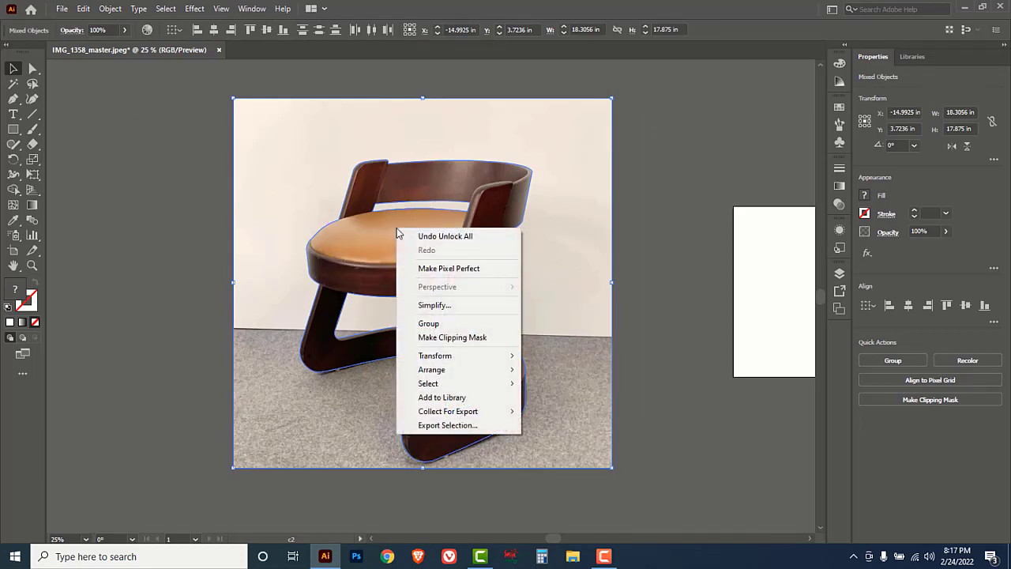
{"action": "left_click", "coordinate": [444, 337]}
{"action": "left_click", "coordinate": [279, 418]}
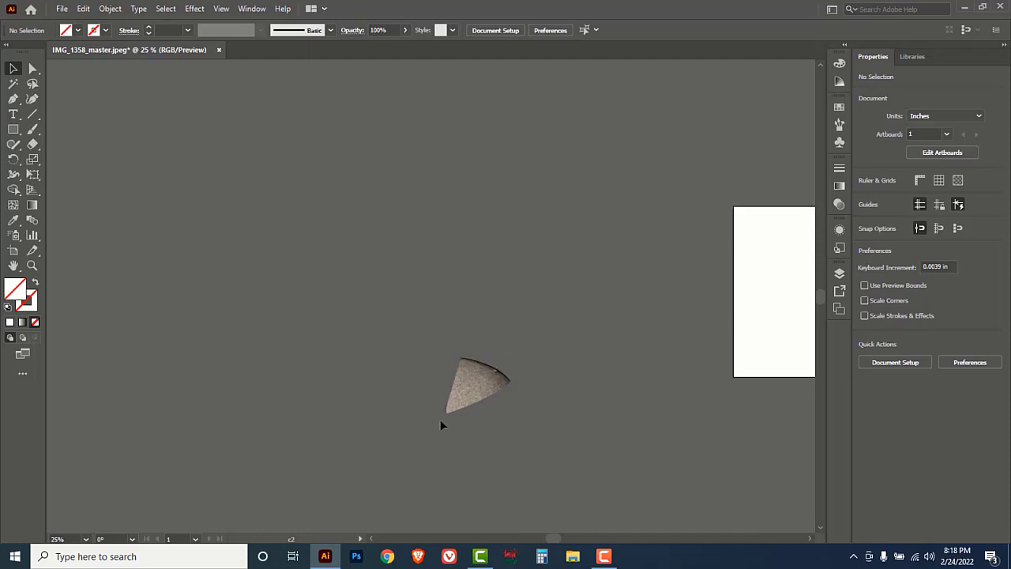
Release the clipping mask made from the separate paths and clear the selection.
{"action": "left_click", "coordinate": [465, 388]}
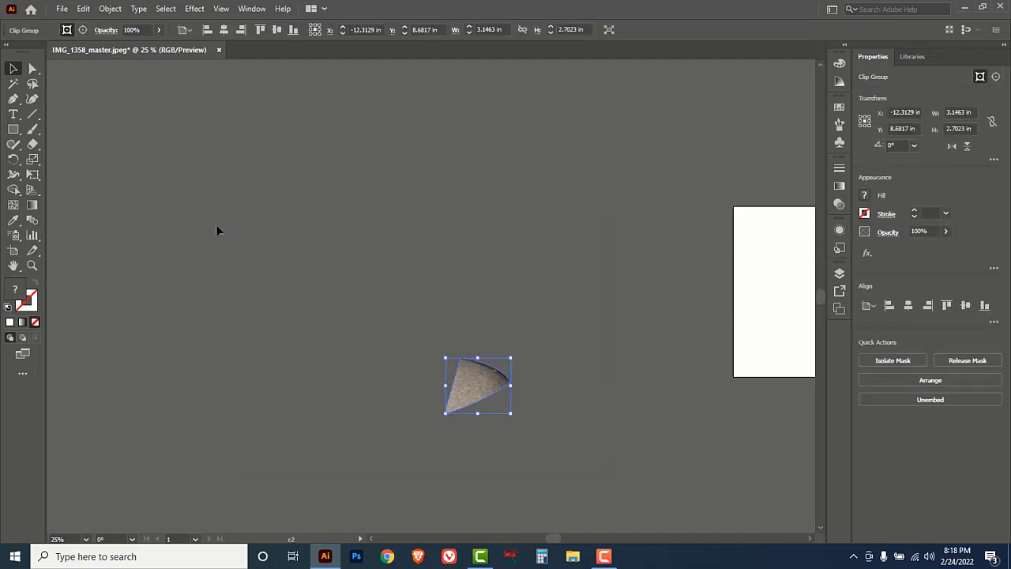
{"action": "left_click", "coordinate": [197, 212]}
{"action": "key", "text": "ctrl+a"}
{"action": "key", "text": "ctrl+alt+7"}
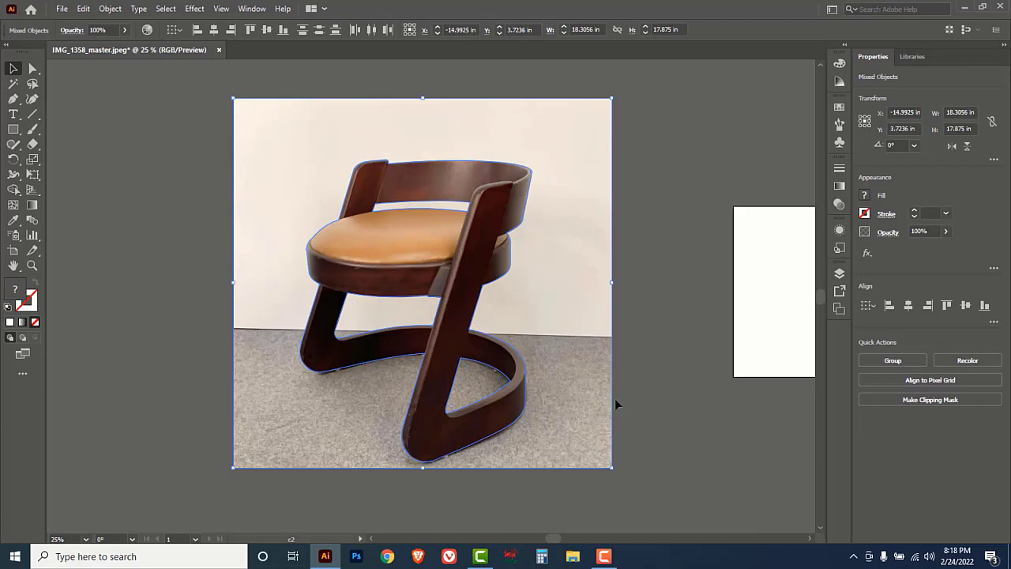
{"action": "left_click", "coordinate": [664, 374]}
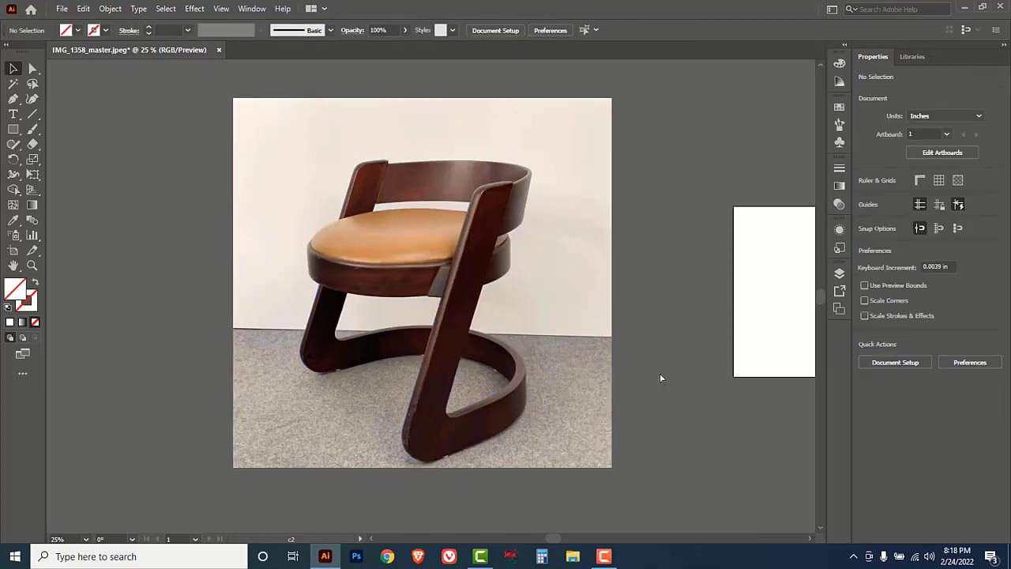
Select the chair outline and its three inner opening paths in Outline view, without the photo, and return to Preview.
{"action": "key", "text": "ctrl+y"}
{"action": "left_click_drag", "start_coordinate": [306, 137], "coordinate": [533, 430]}
{"action": "key", "text": "ctrl"}
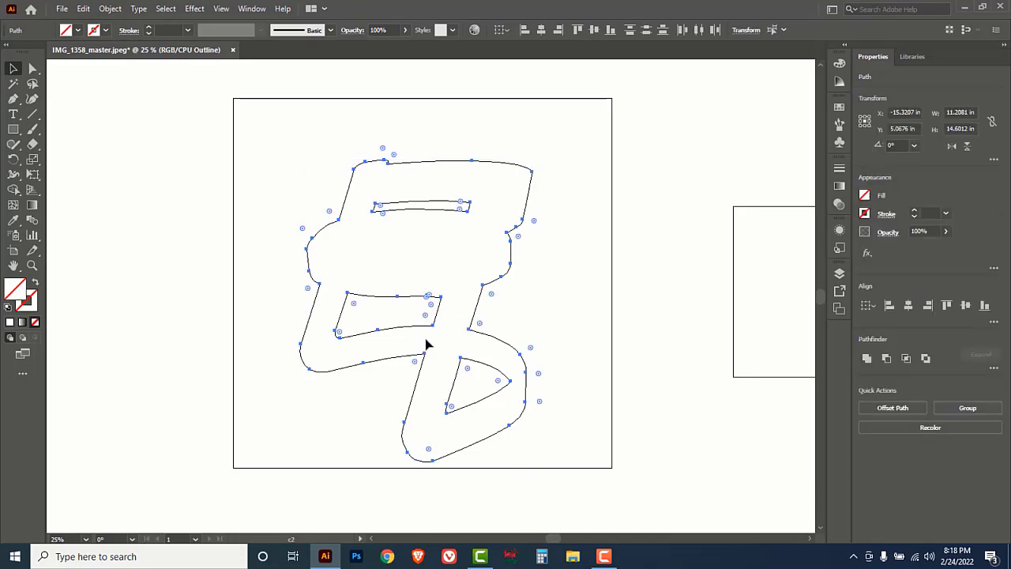
{"action": "key", "text": "ctrl+y"}
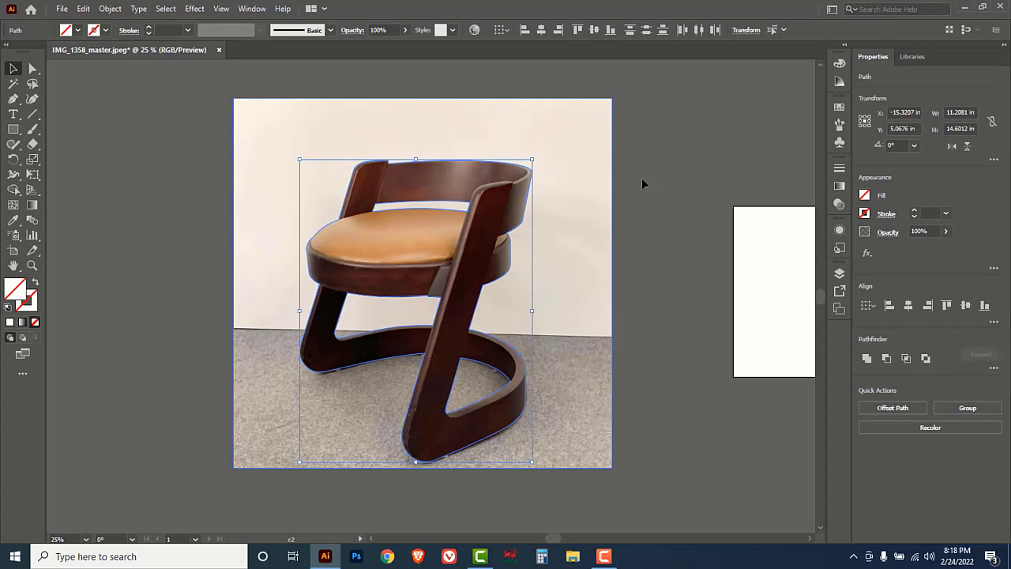
Show the full colour options and give the selected paths a green stroke of C 45.1, M 0, Y 100, K 0.
{"action": "left_click", "coordinate": [838, 66]}
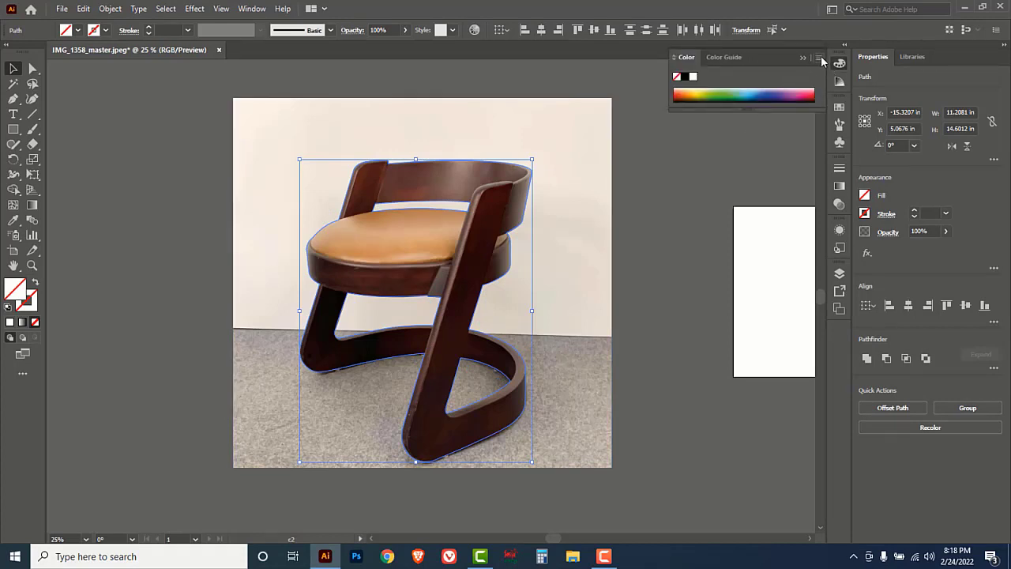
{"action": "left_click", "coordinate": [819, 59]}
{"action": "left_click", "coordinate": [861, 63]}
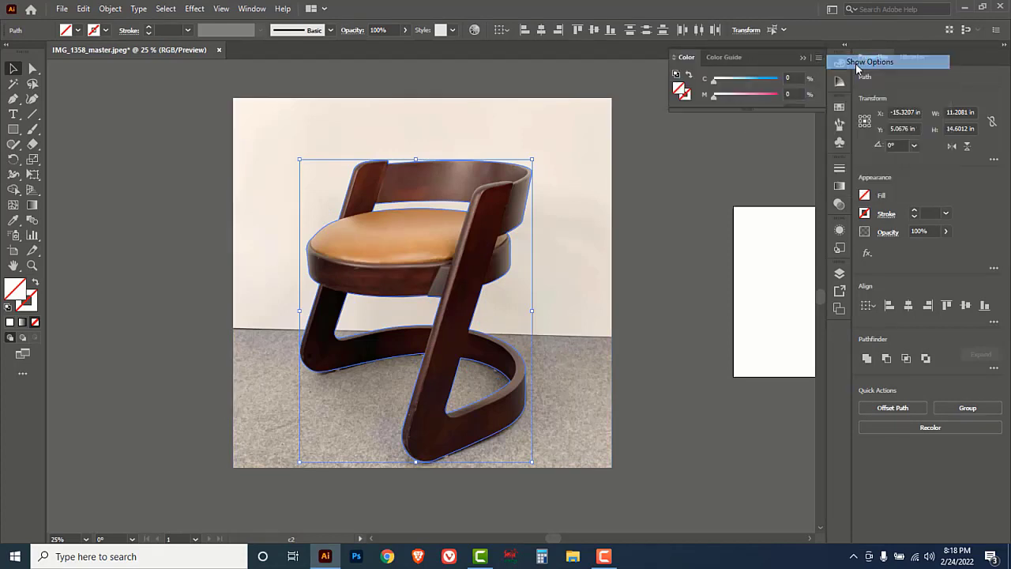
{"action": "left_click", "coordinate": [687, 94]}
{"action": "left_click", "coordinate": [710, 159]}
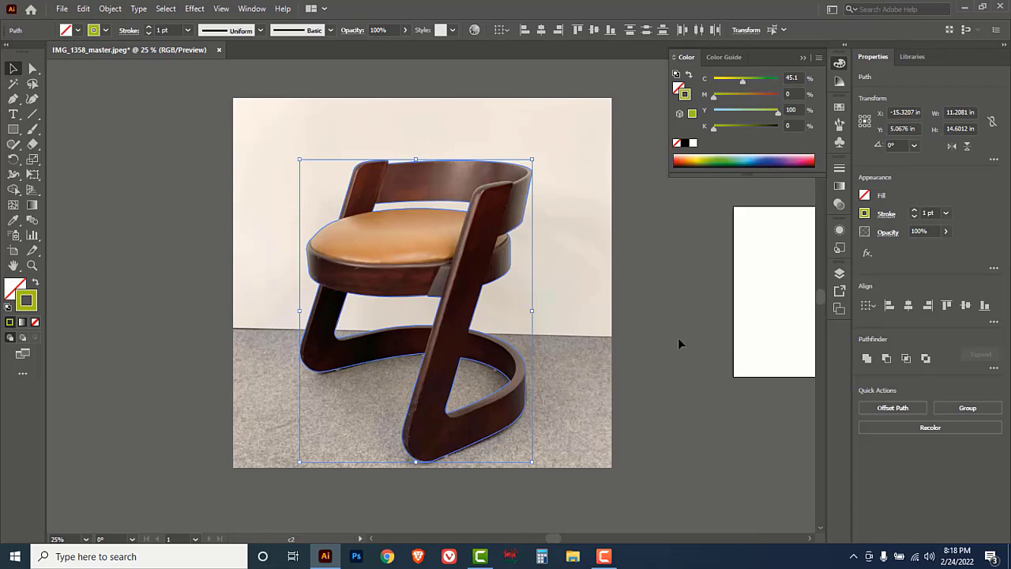
Subtract the inner openings from the chair outline with Minus Front and clip the photo with the resulting compound path.
{"action": "left_click", "coordinate": [887, 360]}
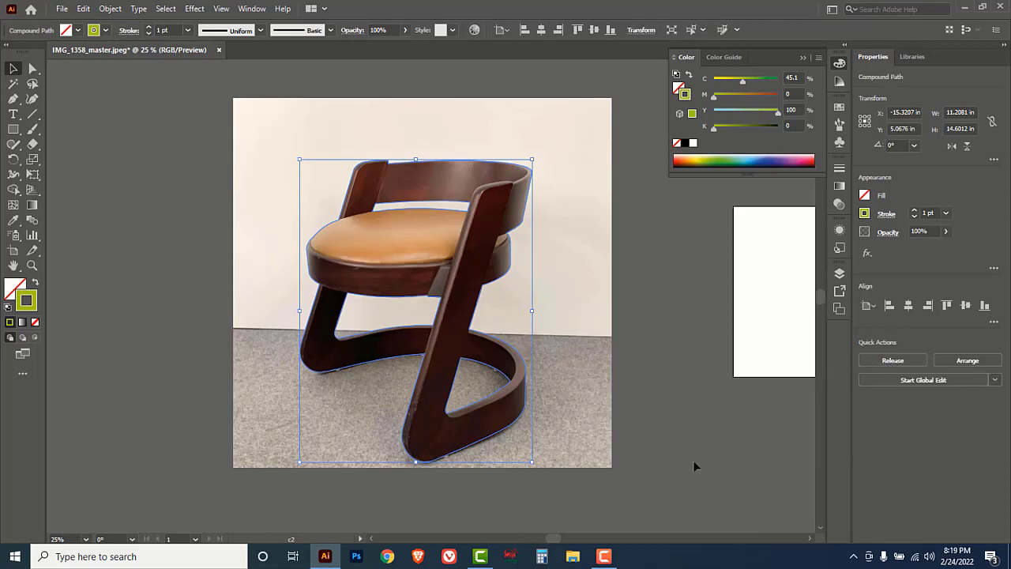
{"action": "left_click", "coordinate": [592, 387], "text": "shift"}
{"action": "right_click", "coordinate": [541, 264]}
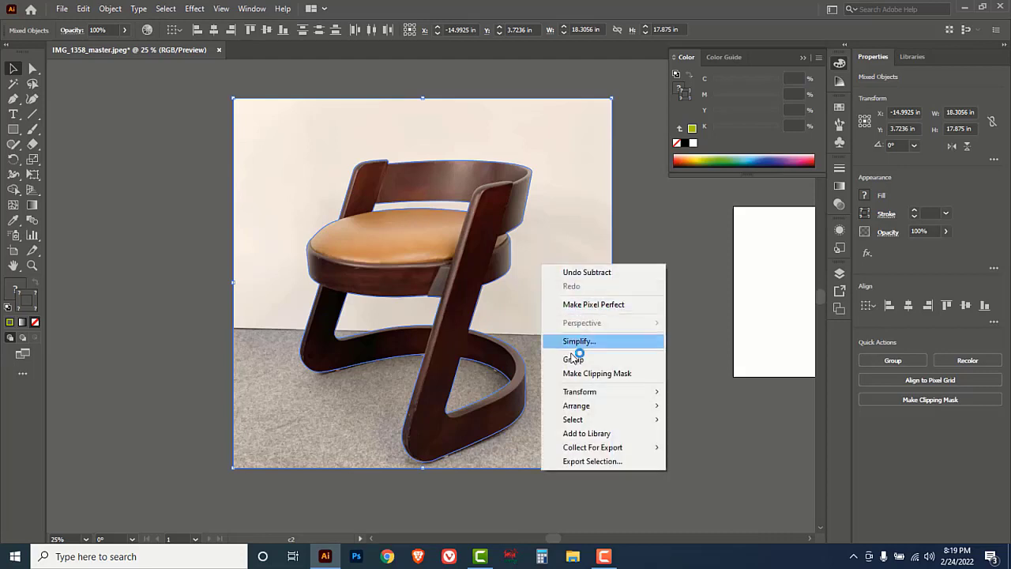
{"action": "left_click", "coordinate": [620, 374]}
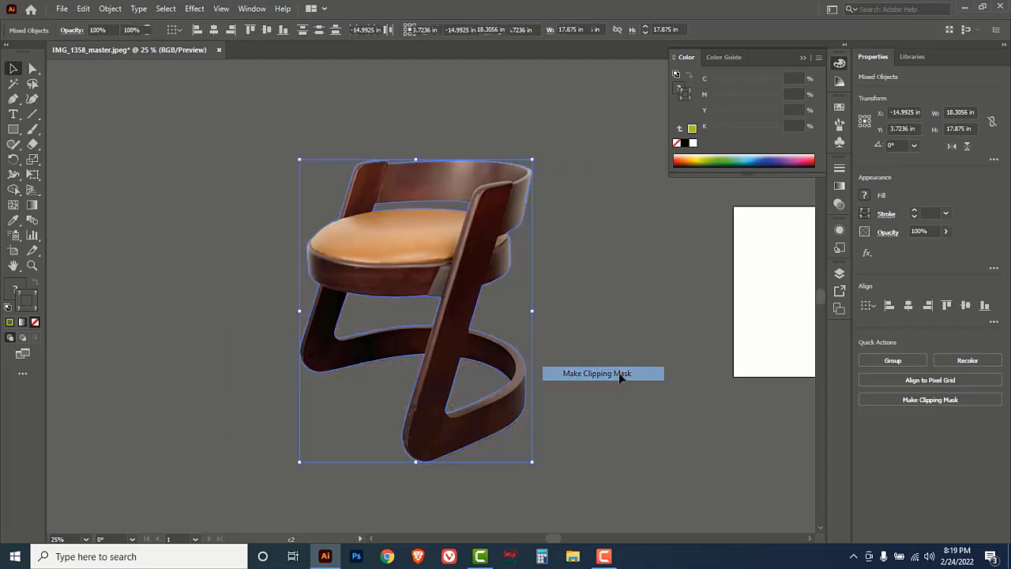
{"action": "left_click", "coordinate": [643, 382]}
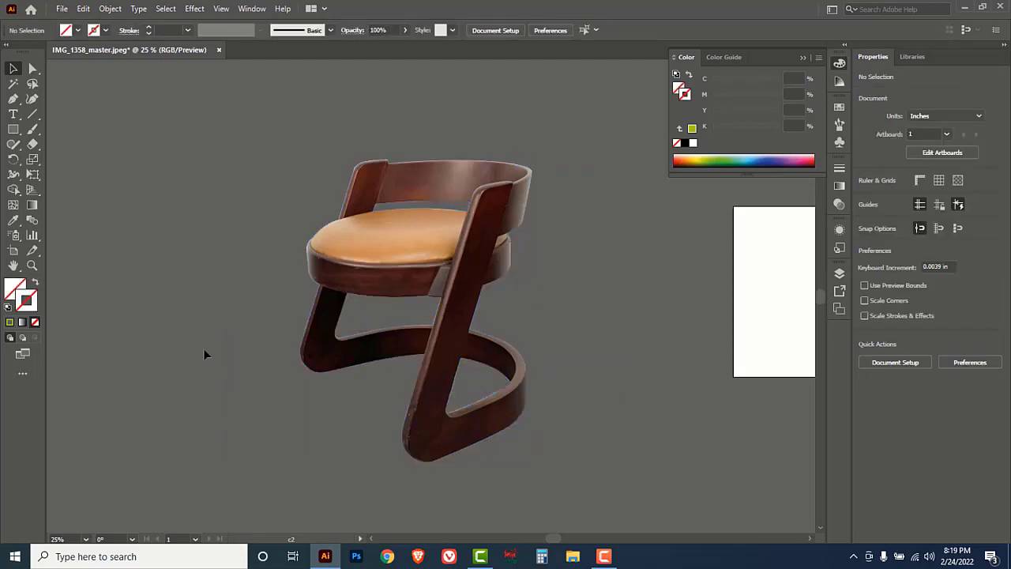
Move the clipped chair slightly up and to the left on the canvas and clear the selection.
{"action": "key", "text": "ctrl+a"}
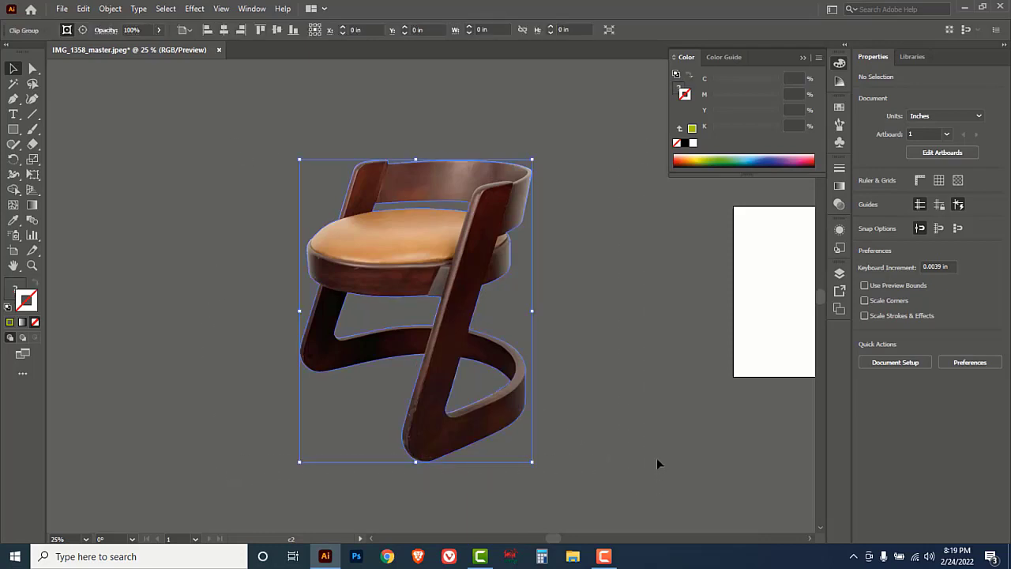
{"action": "left_click", "coordinate": [630, 406]}
{"action": "left_click_drag", "start_coordinate": [385, 257], "coordinate": [356, 238]}
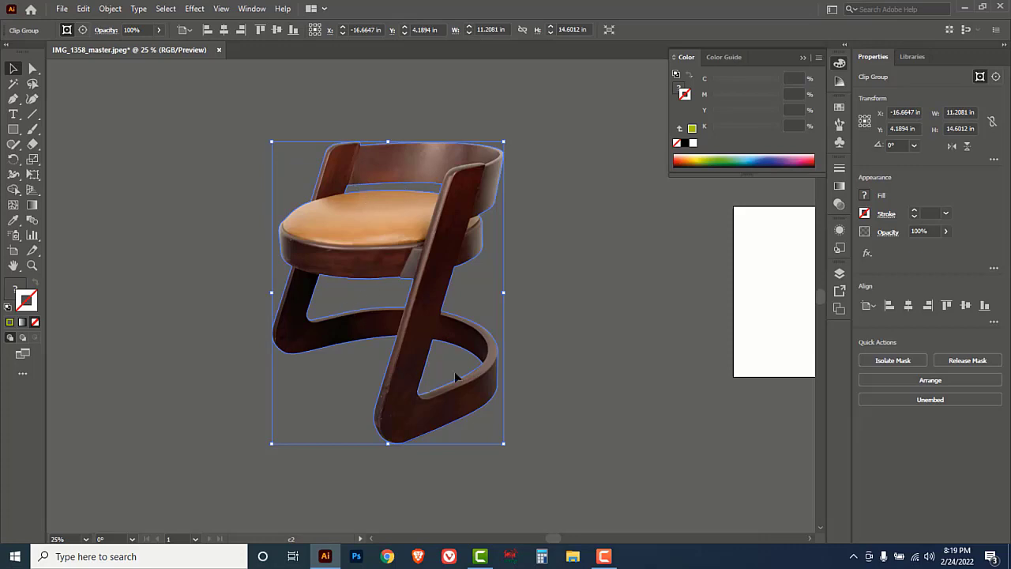
{"action": "left_click", "coordinate": [641, 337]}
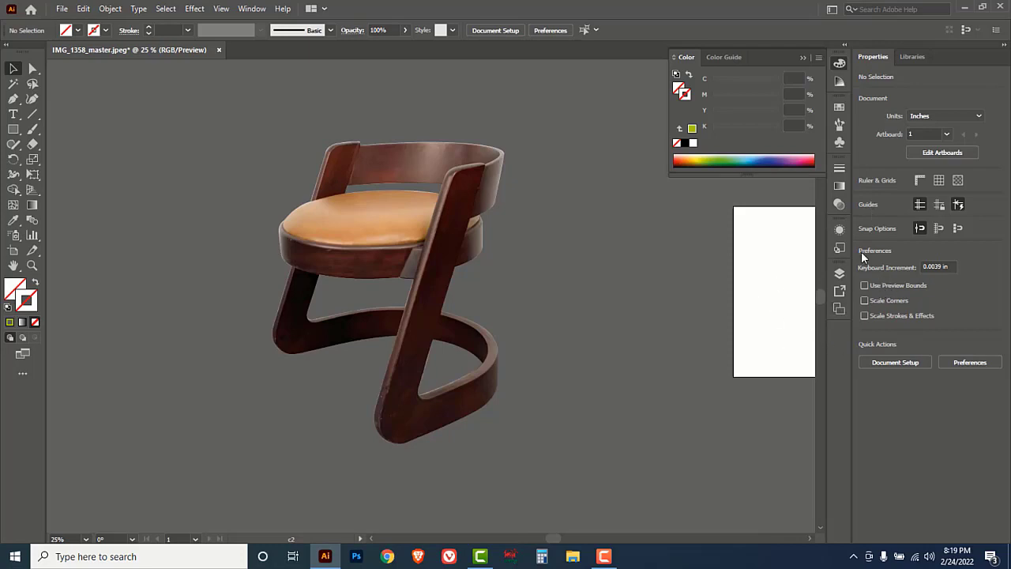
View the Align and Pathfinder options, and close them together with the floating colour options.
{"action": "left_click", "coordinate": [252, 8]}
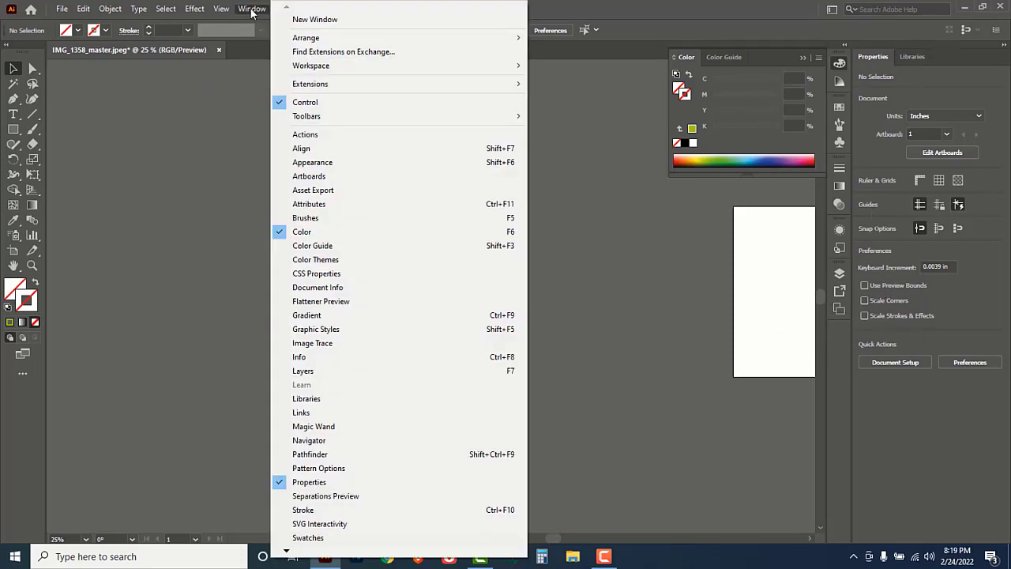
{"action": "left_click", "coordinate": [308, 148]}
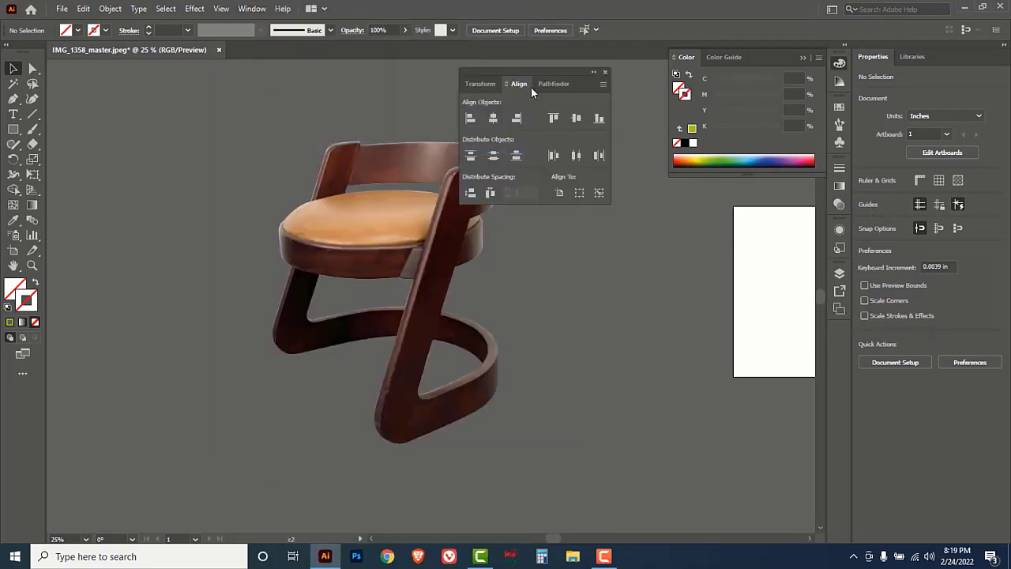
{"action": "left_click", "coordinate": [556, 84]}
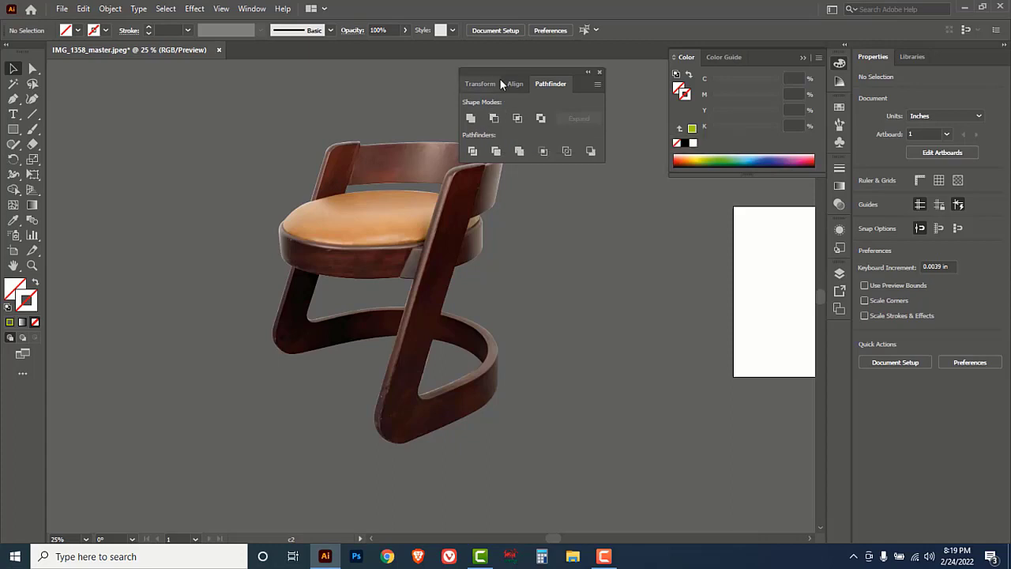
{"action": "left_click", "coordinate": [600, 71]}
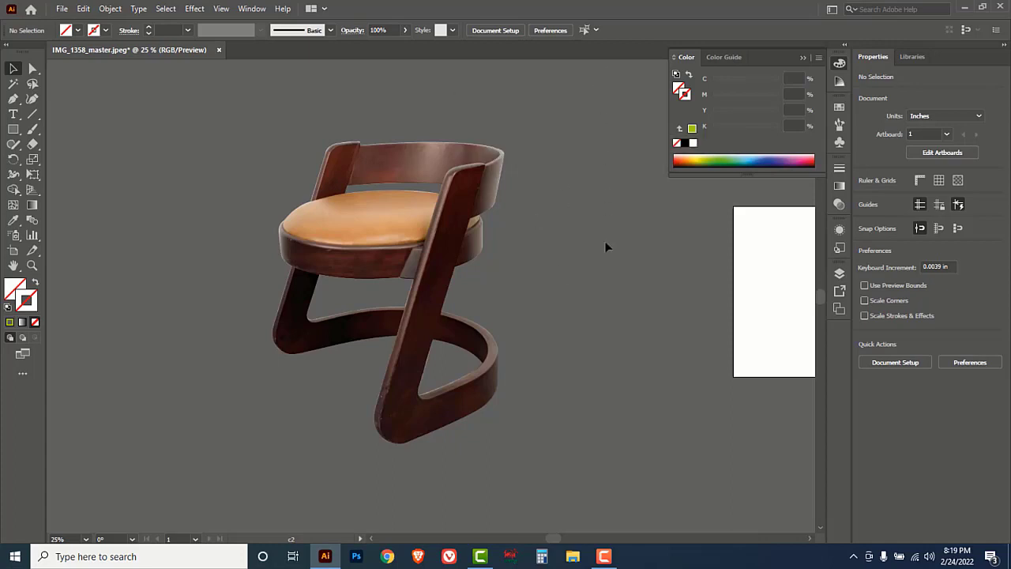
{"action": "left_click", "coordinate": [804, 59]}
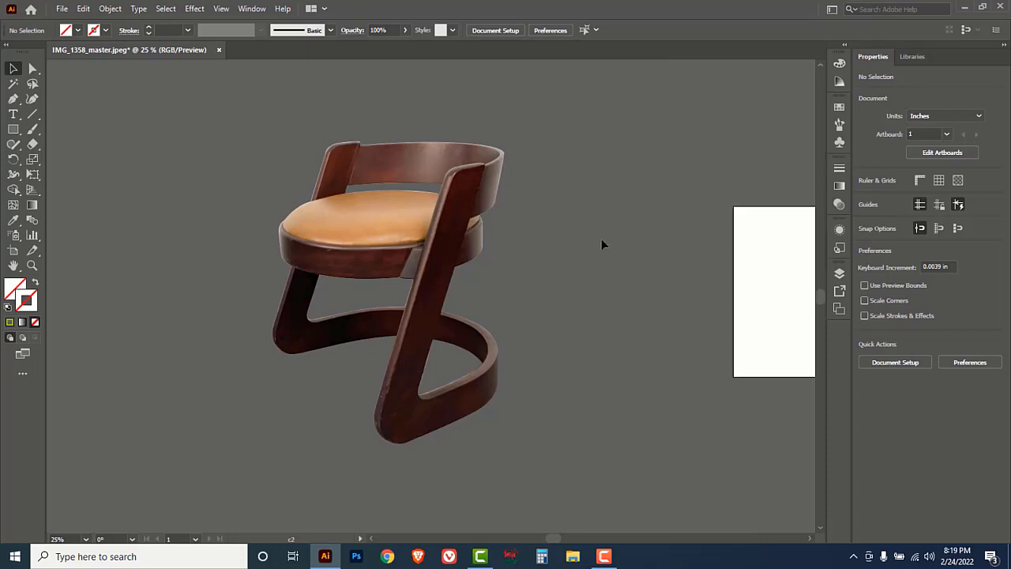